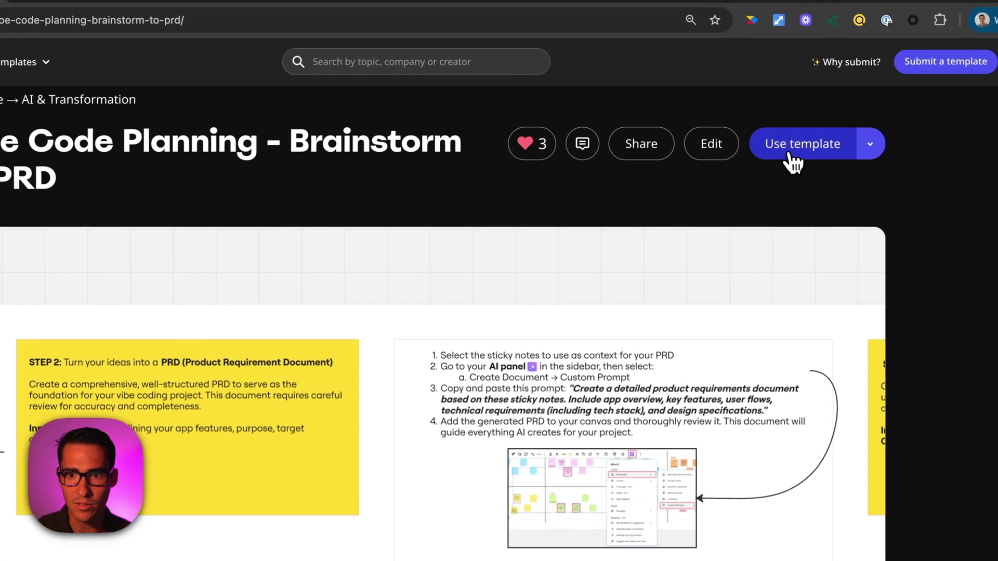
Start a new team board from the Vibe Code Planning - Brainstorm To PRD template.
left_click(749, 139)
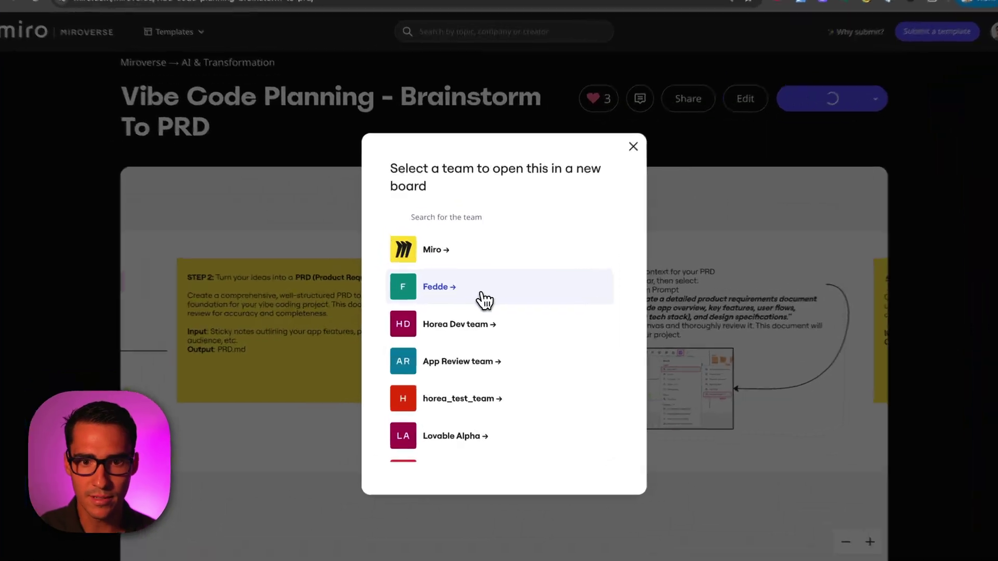
left_click(416, 360)
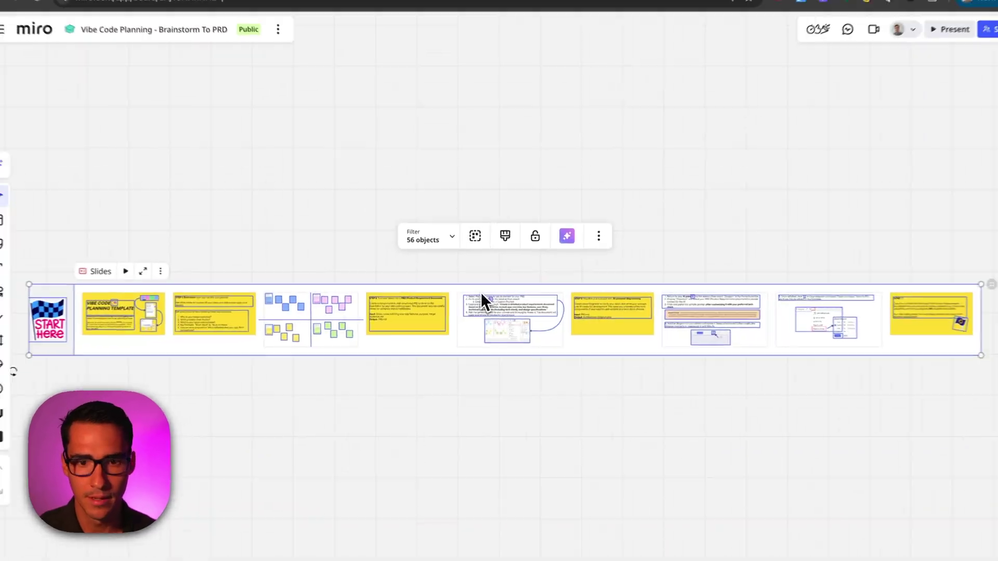
left_click(306, 266)
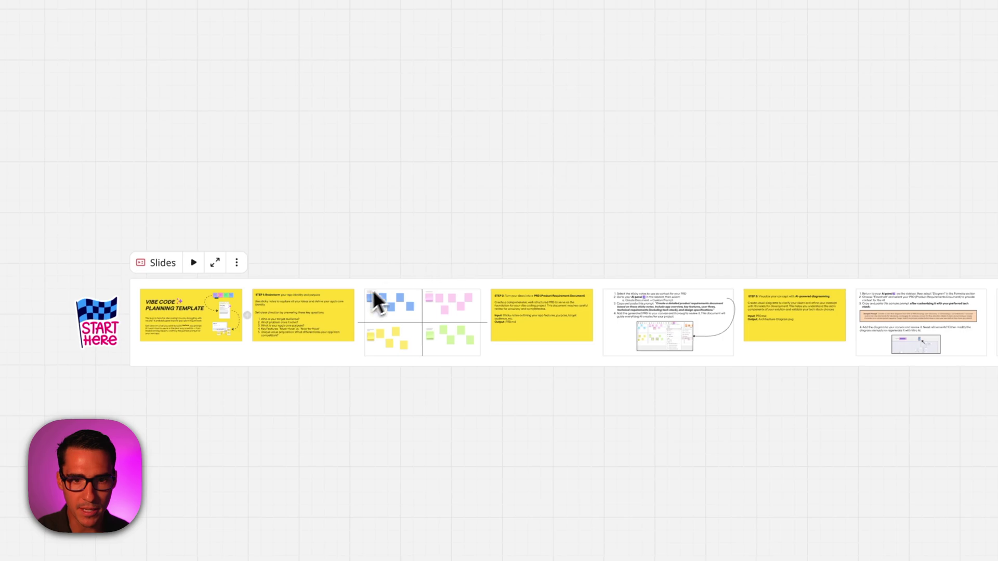
scroll(375, 299, "up", 5)
scroll(302, 328, "left", 3)
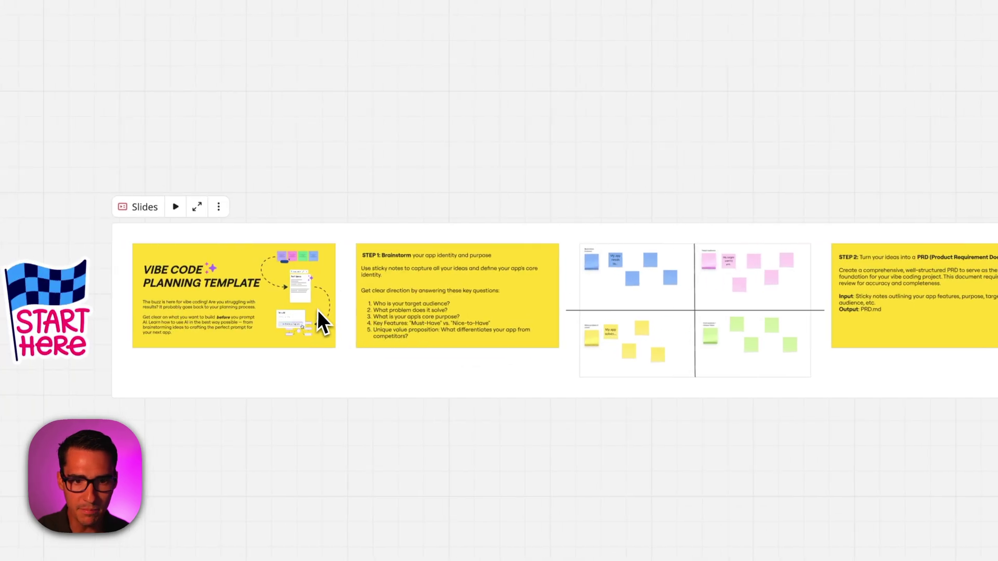
scroll(324, 318, "up", 3)
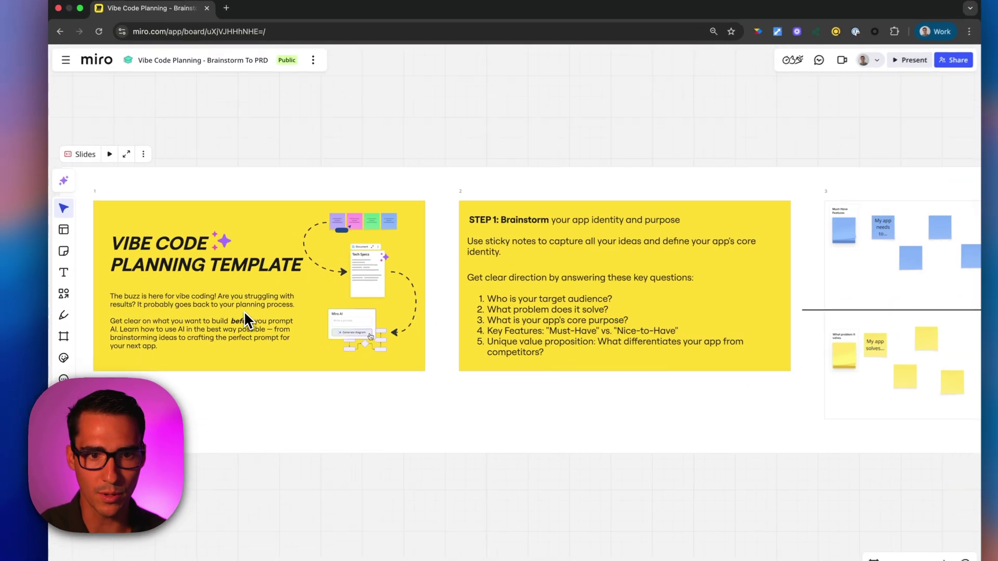
scroll(704, 283, "left", 3)
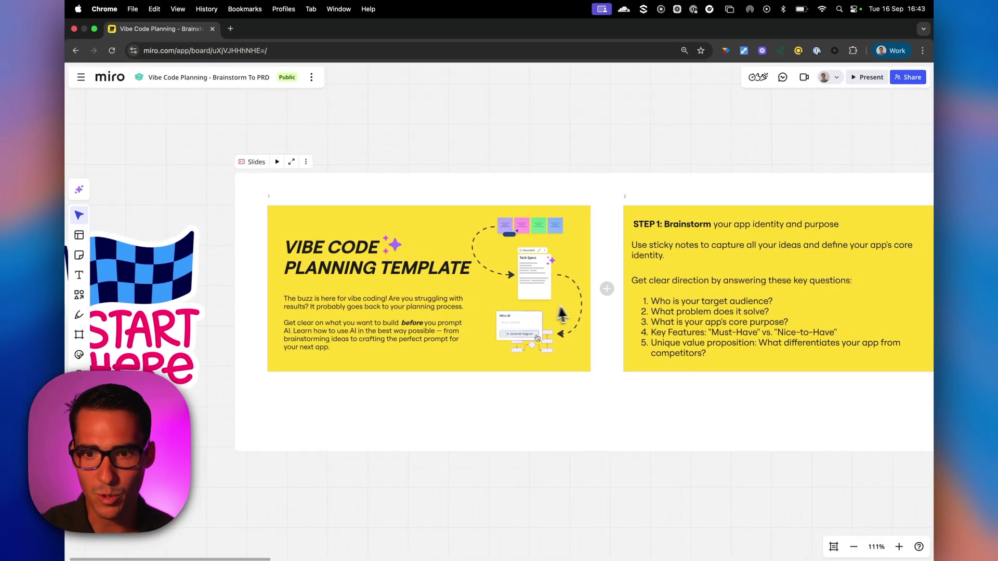
scroll(719, 246, "right", 10)
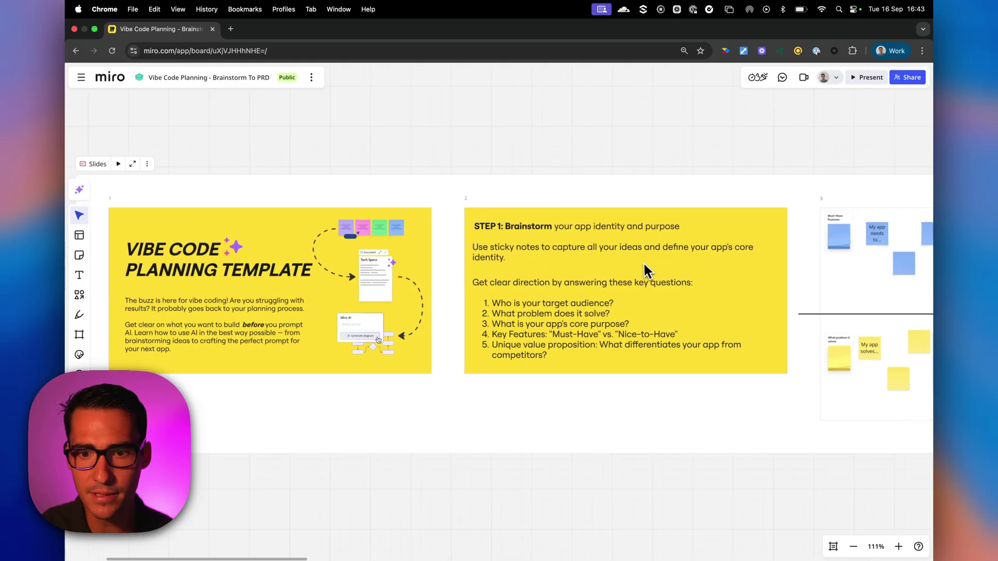
scroll(666, 288, "right", 14)
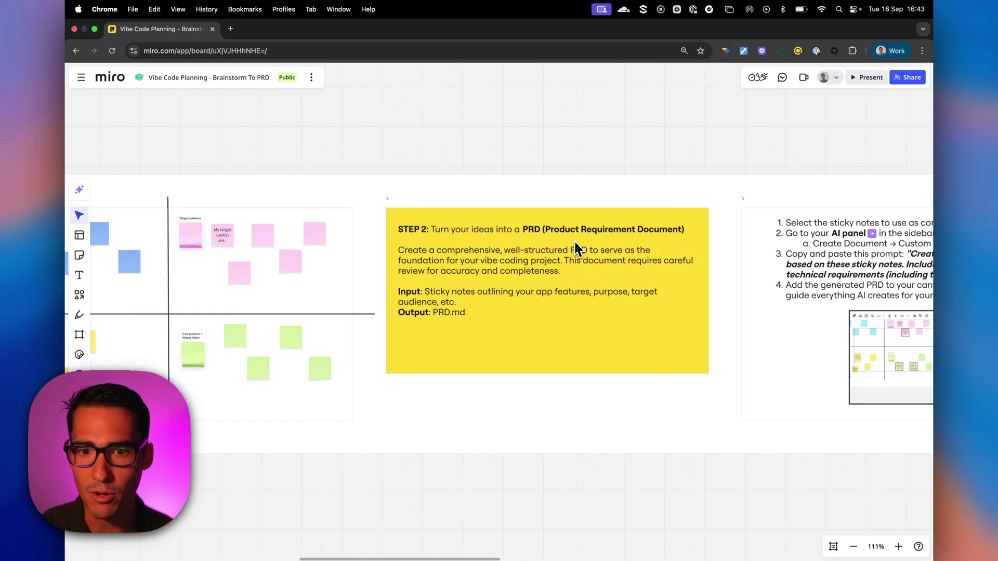
scroll(582, 271, "right", 17)
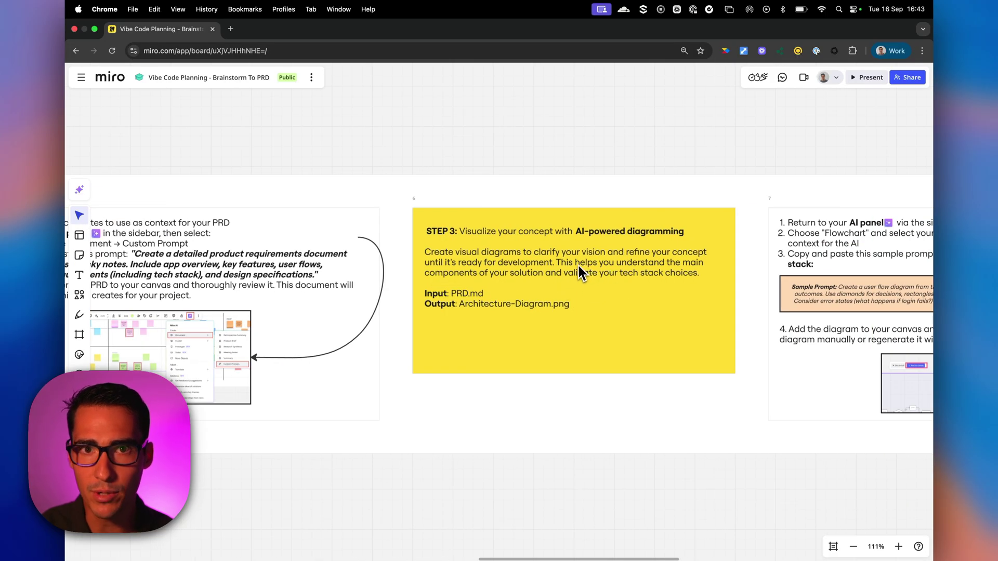
scroll(578, 264, "right", 5)
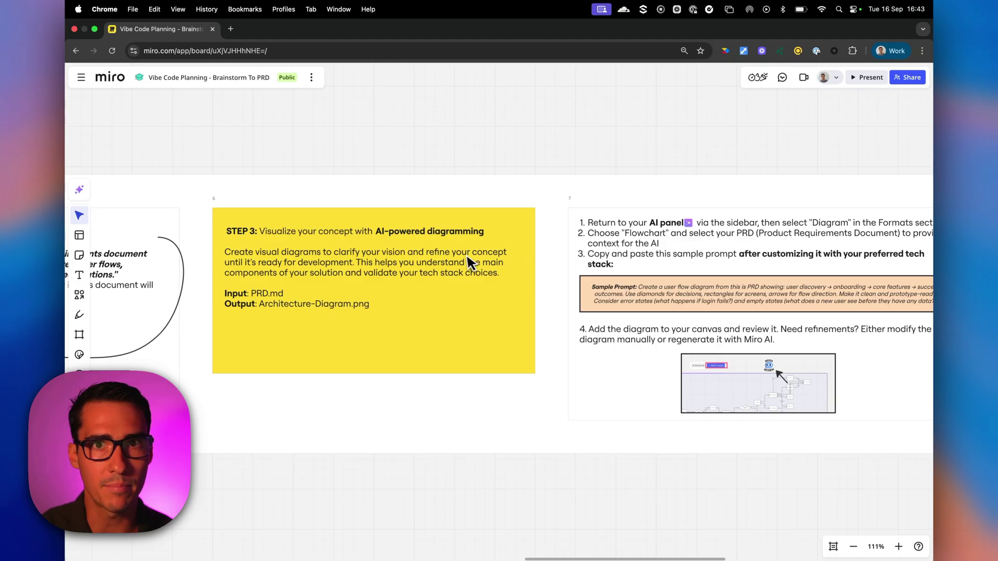
scroll(408, 258, "right", 19)
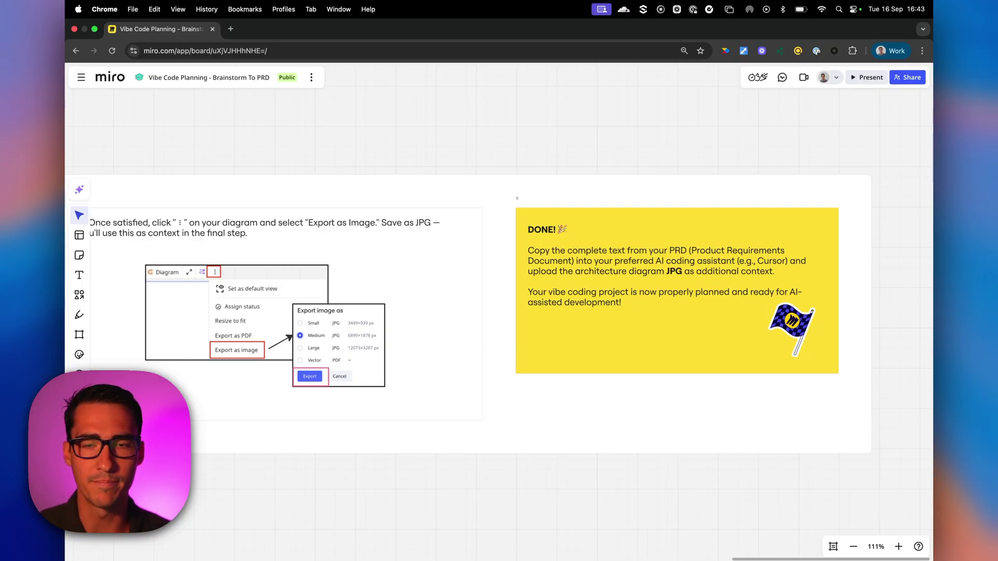
scroll(624, 234, "left", 15)
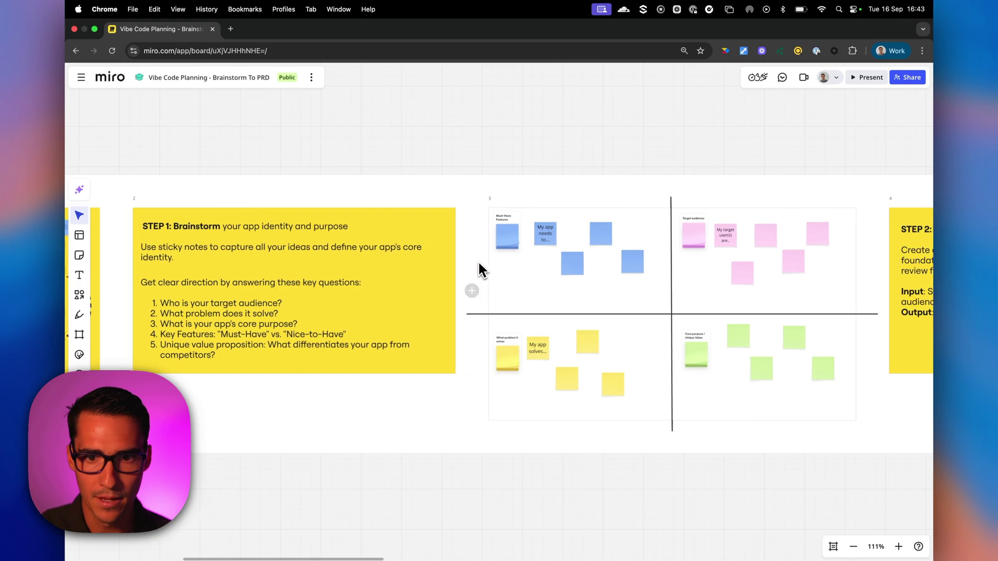
Pan up and right across slide 3 to view the four brainstorm quadrants.
scroll(475, 260, "up", 5)
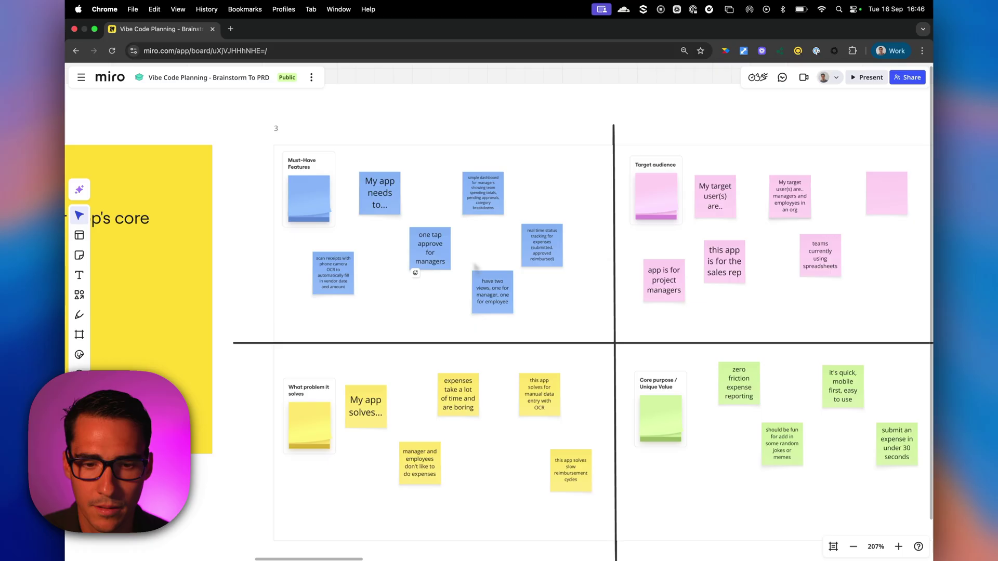
scroll(408, 254, "right", 2)
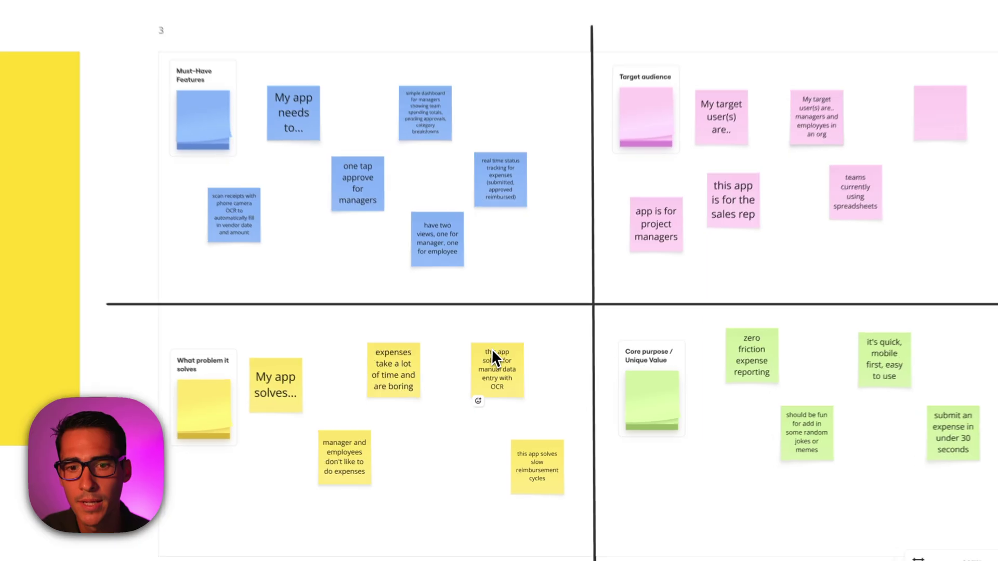
left_click(512, 404)
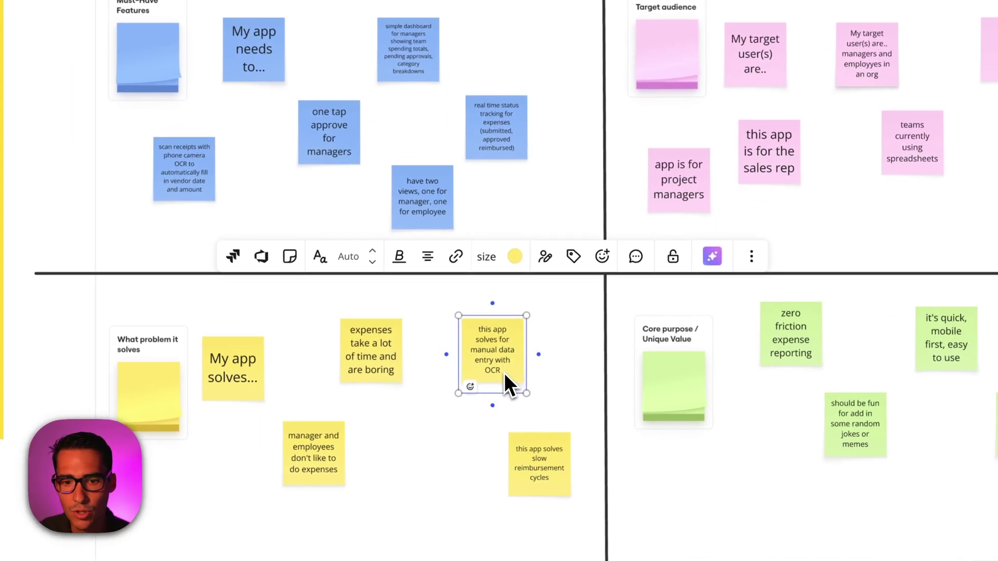
double_click(492, 371)
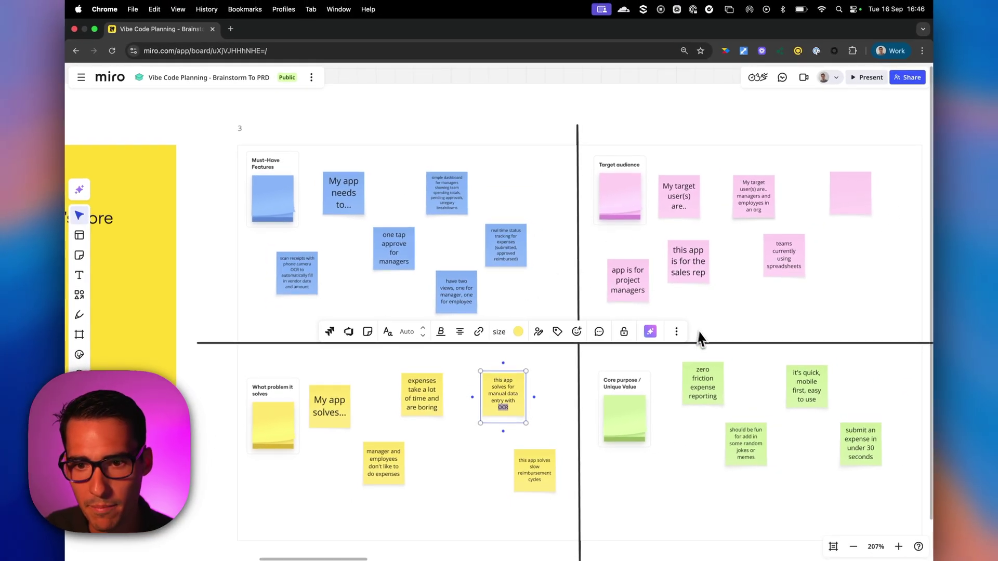
left_click(809, 382)
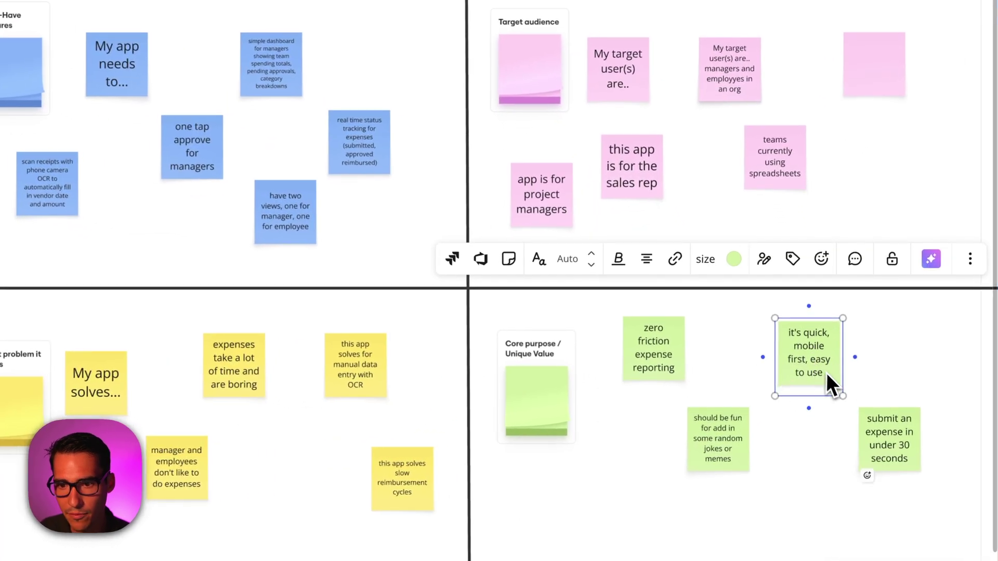
left_click(894, 430)
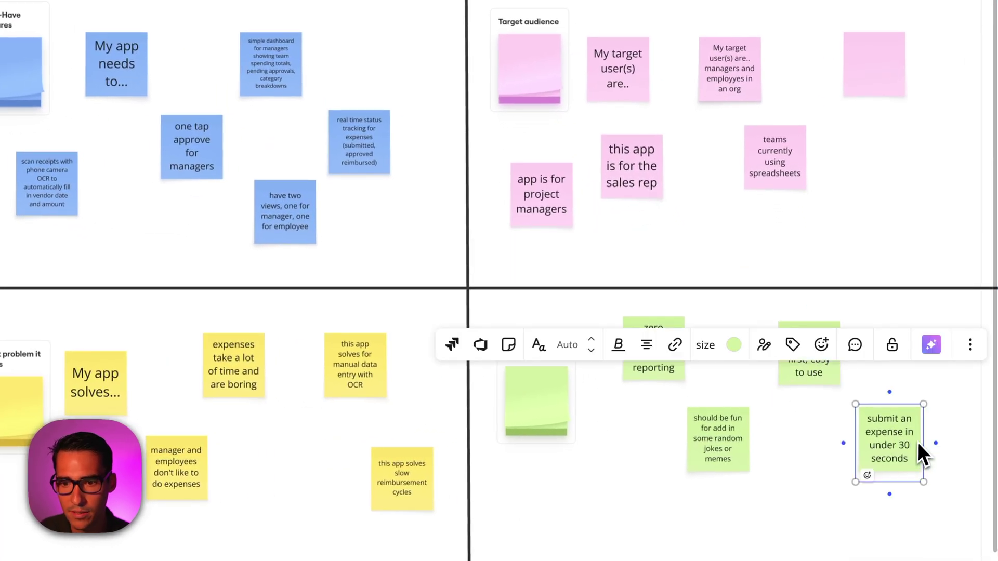
left_click(718, 437)
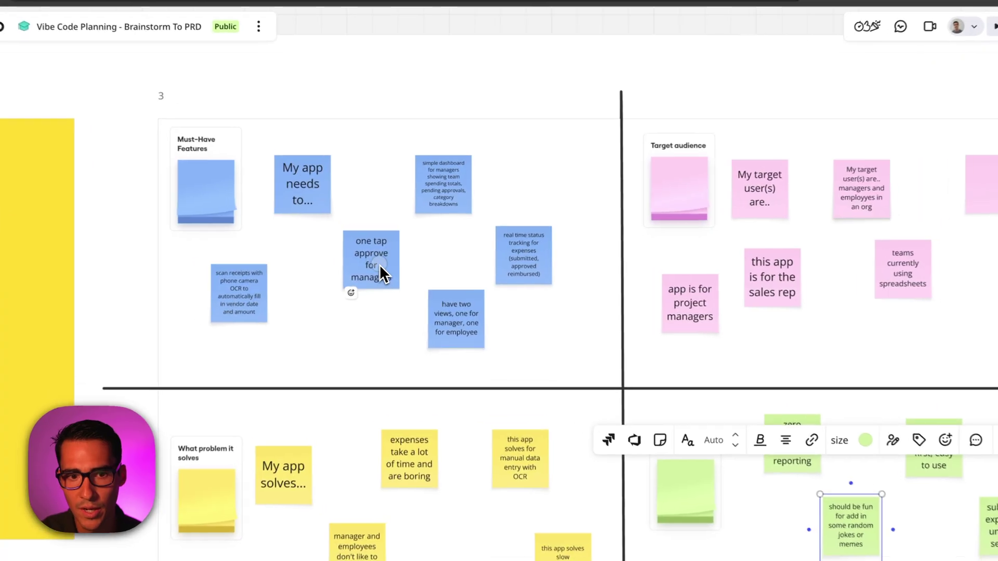
left_click(380, 265)
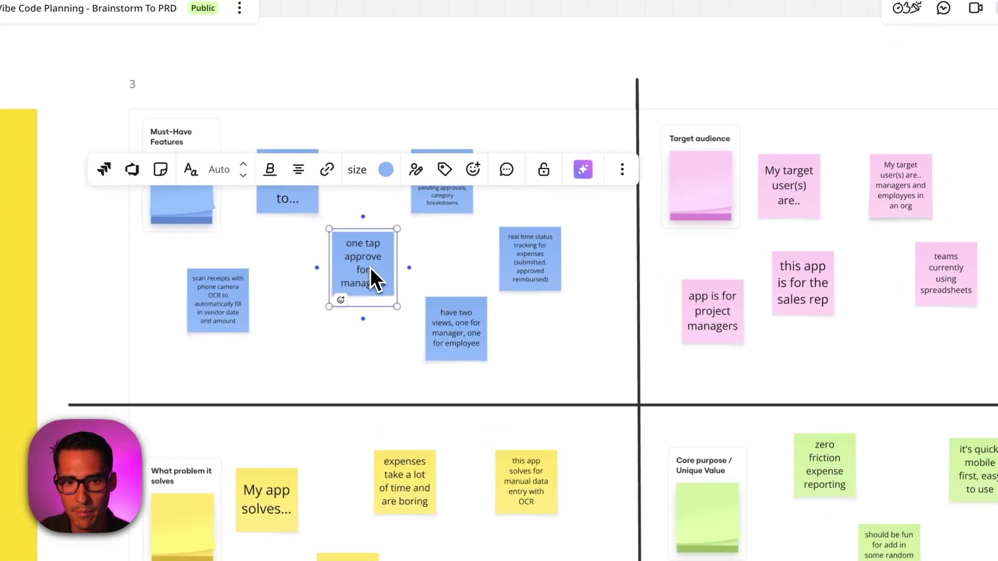
left_click(454, 318)
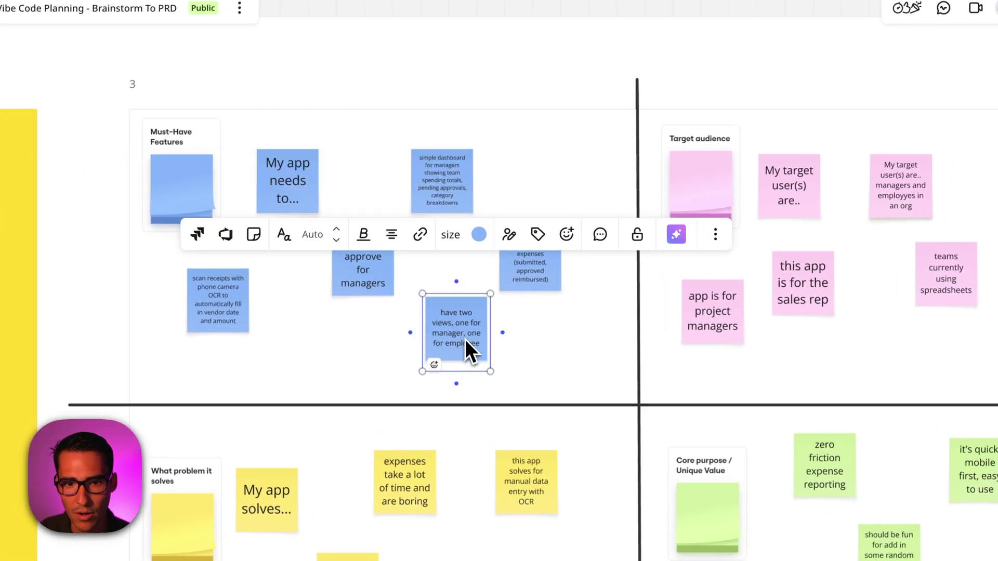
left_click(571, 324)
left_click(544, 275)
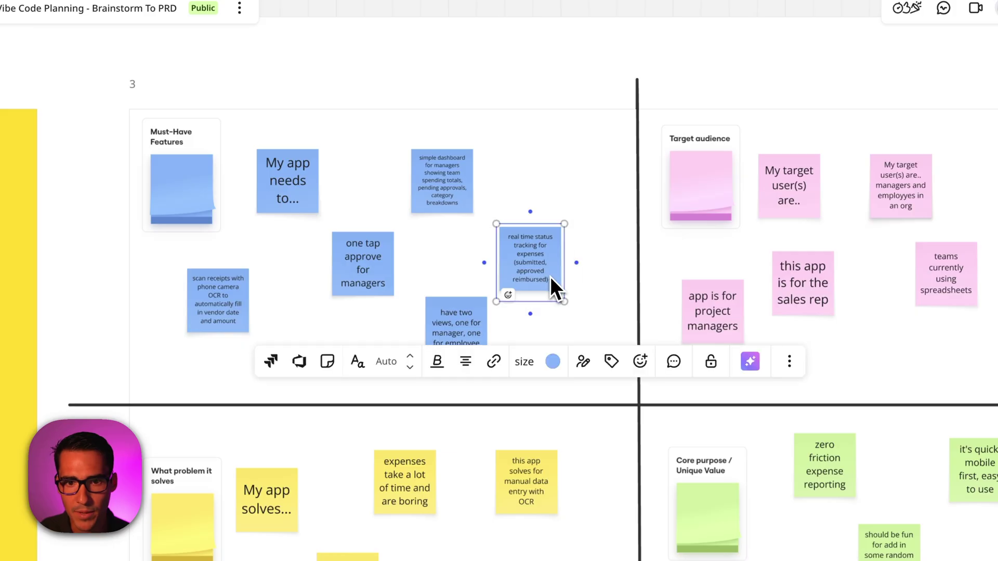
left_click(457, 203)
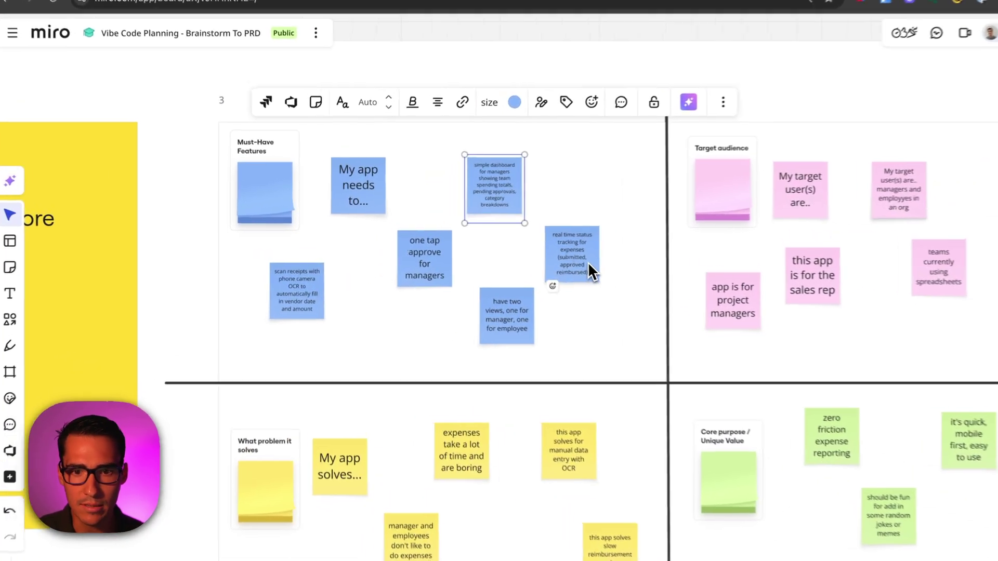
left_click(520, 263, "shift")
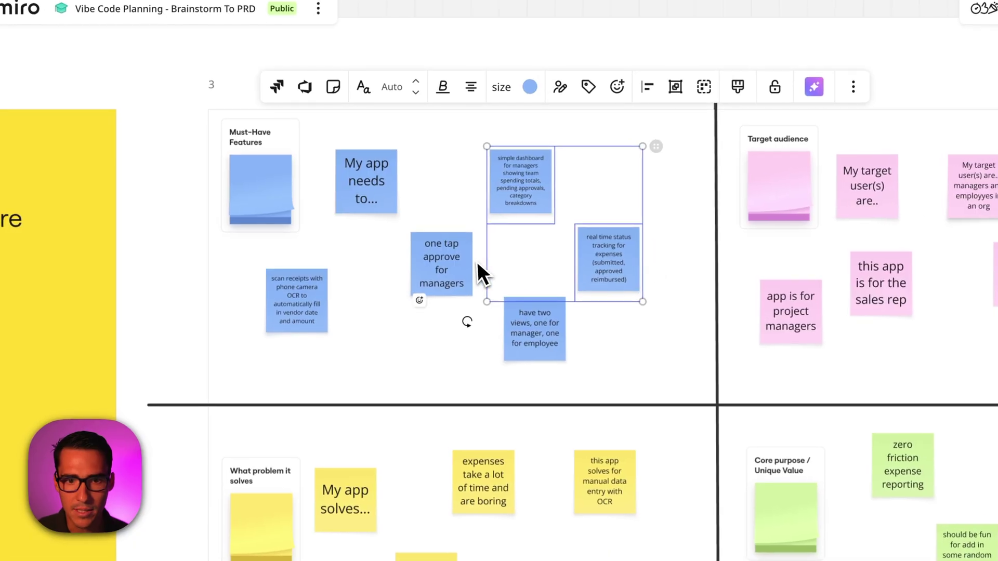
Select all the brainstorm sticky notes, including the one-tap approve sticky.
scroll(532, 273, "right", 8)
scroll(575, 289, "left", 5)
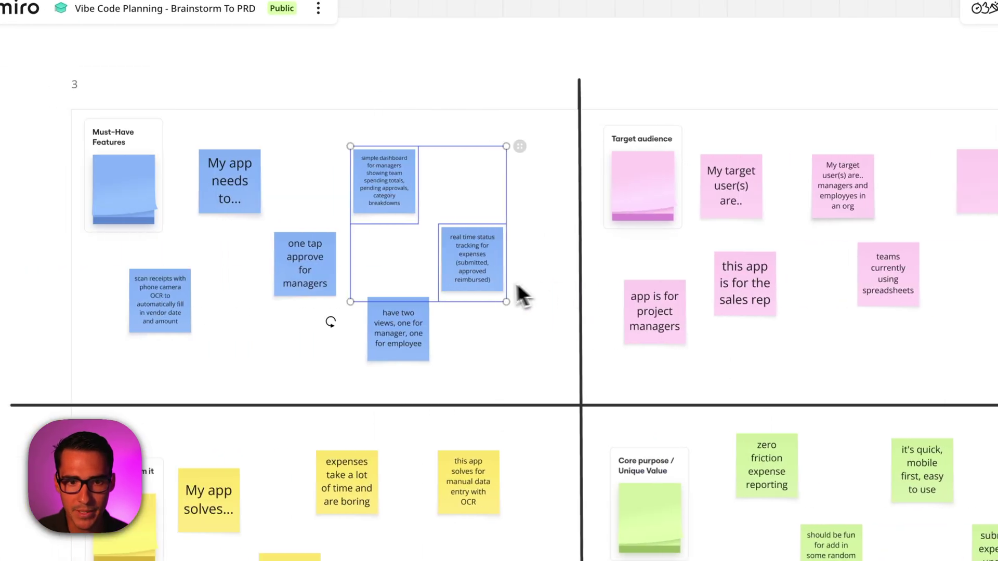
left_click(321, 282, "shift")
key("ctrl+a")
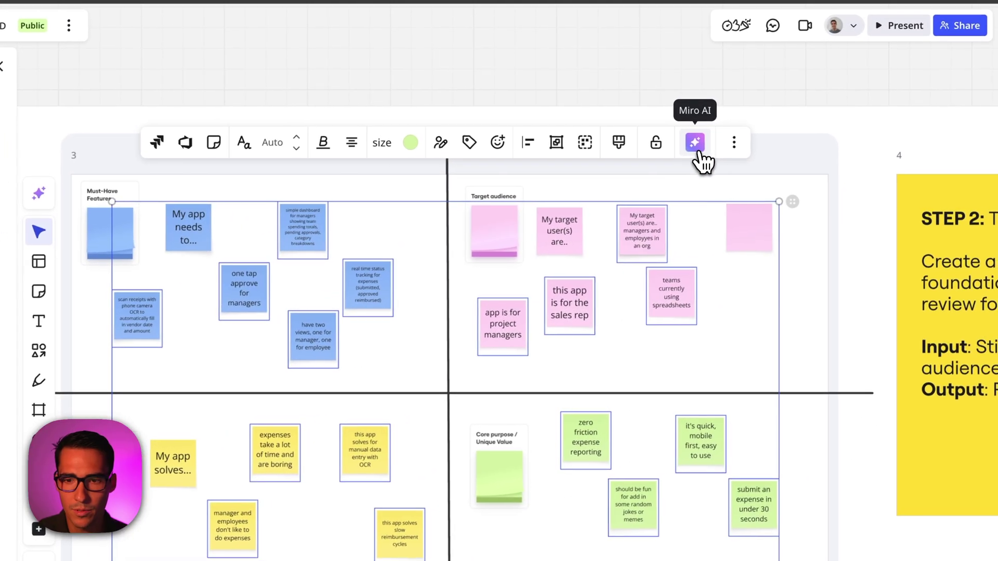
Send Miro AI a custom Doc prompt asking for a detailed PRD from the 17 stickies.
left_click(698, 151)
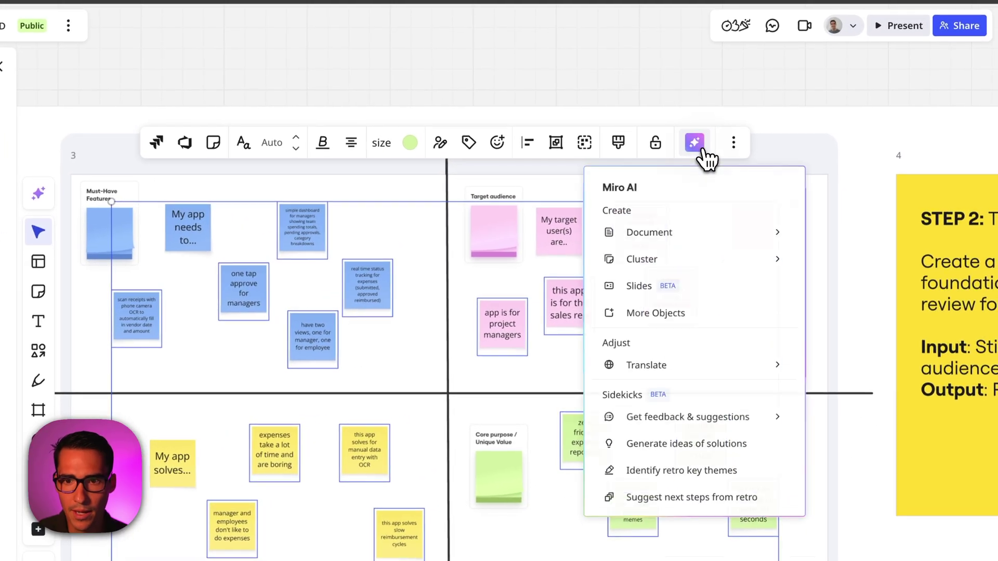
mouse_move(764, 240)
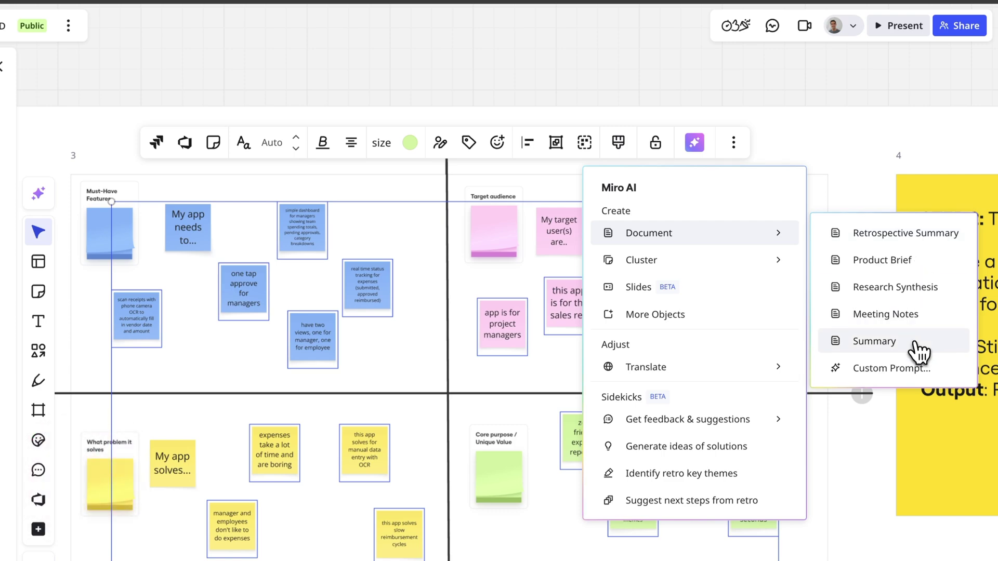
left_click(920, 379)
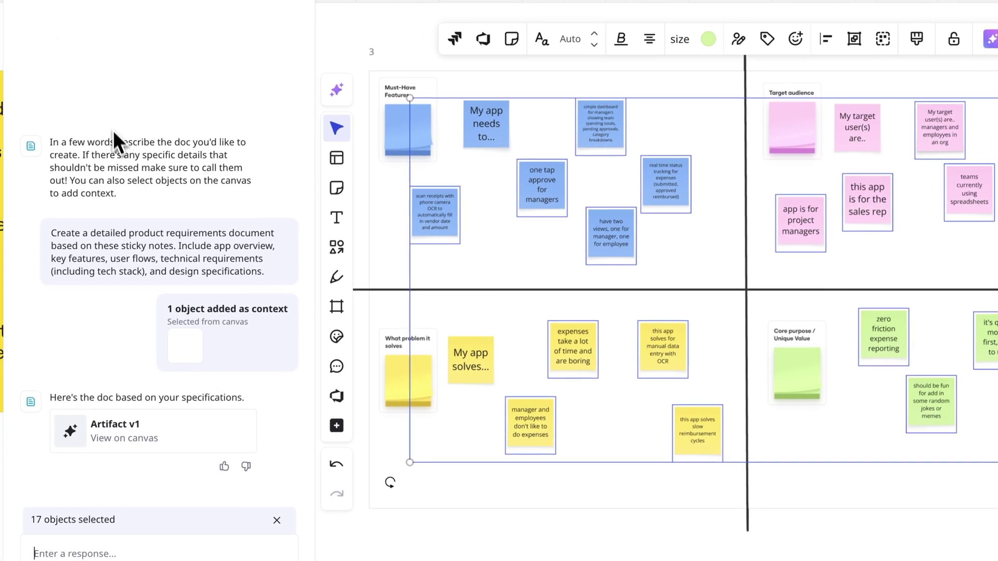
type("Create a detailed product requirements document based on these sticky notes. Include app overview, key features, user flows, technical requirements (including tech stack), and design specifications")
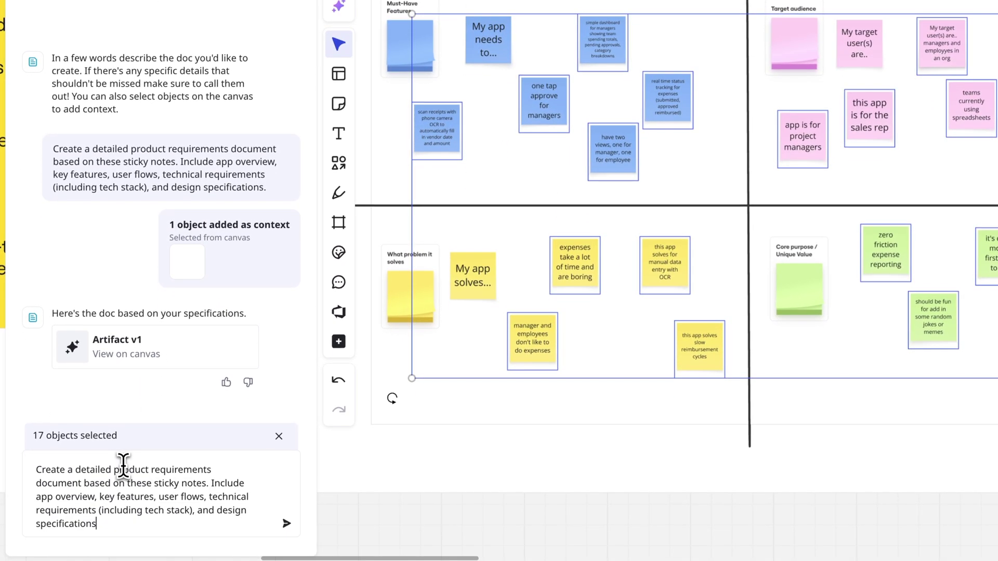
key("shift+Return")
key("ctrl+v")
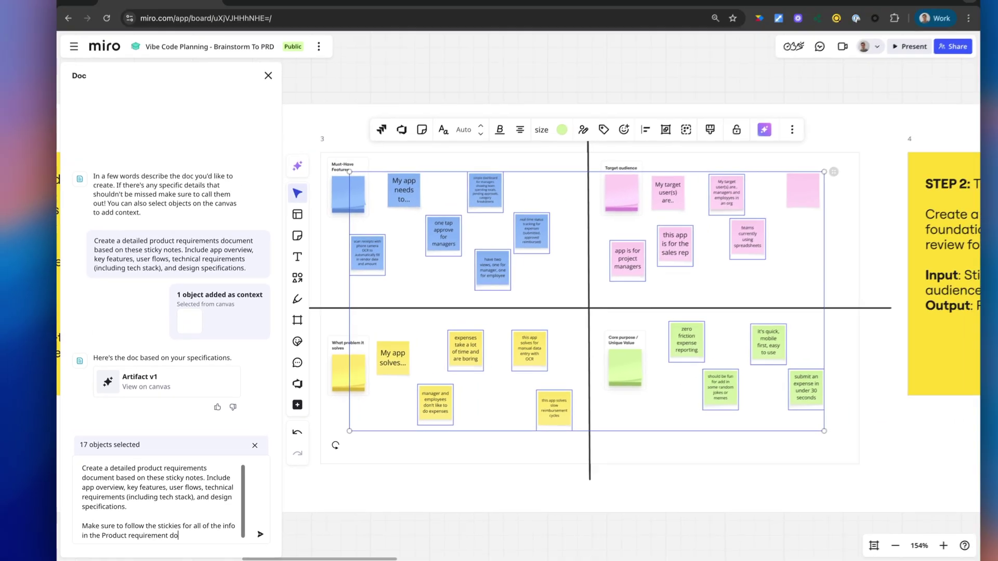
key("Return")
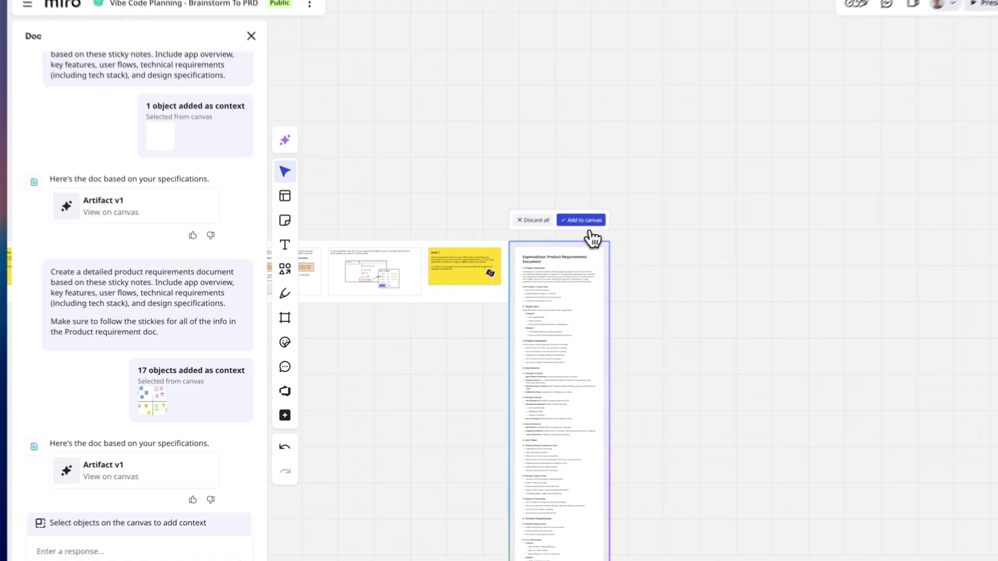
Place the generated ExpenseEase PRD on the board and review its overview, users and key features.
left_click(538, 260)
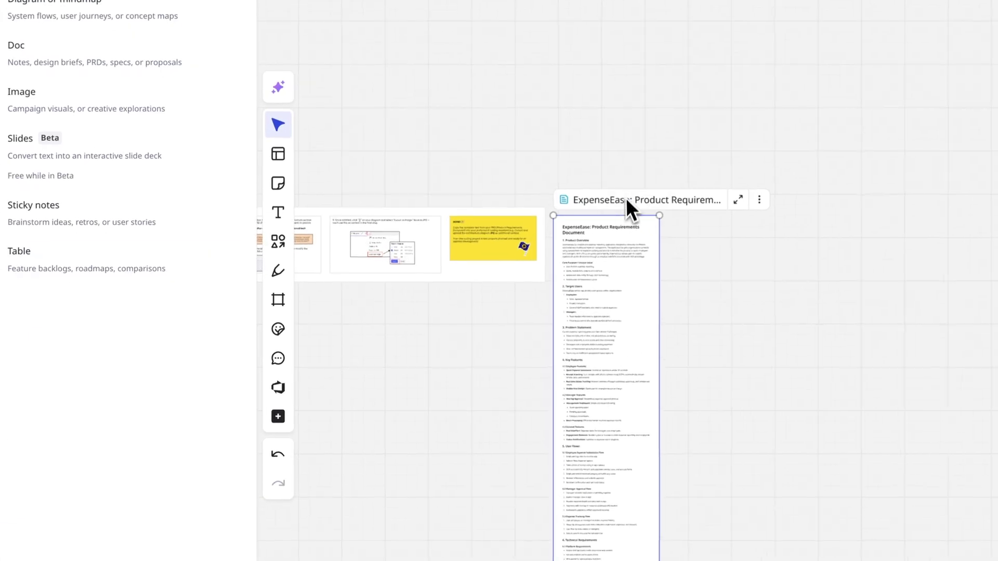
scroll(637, 255, "up", 10)
scroll(654, 428, "down", 5)
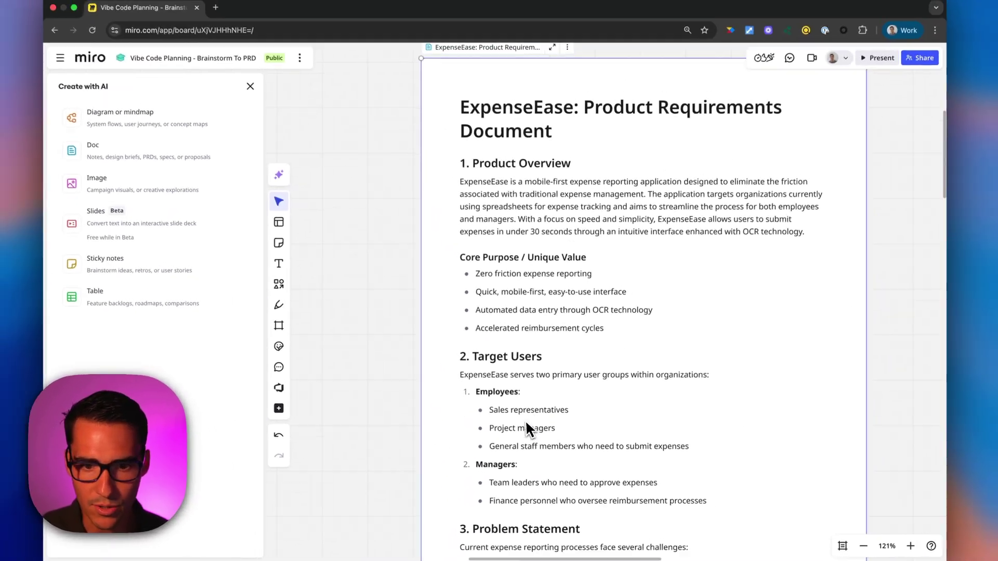
scroll(489, 364, "down", 5)
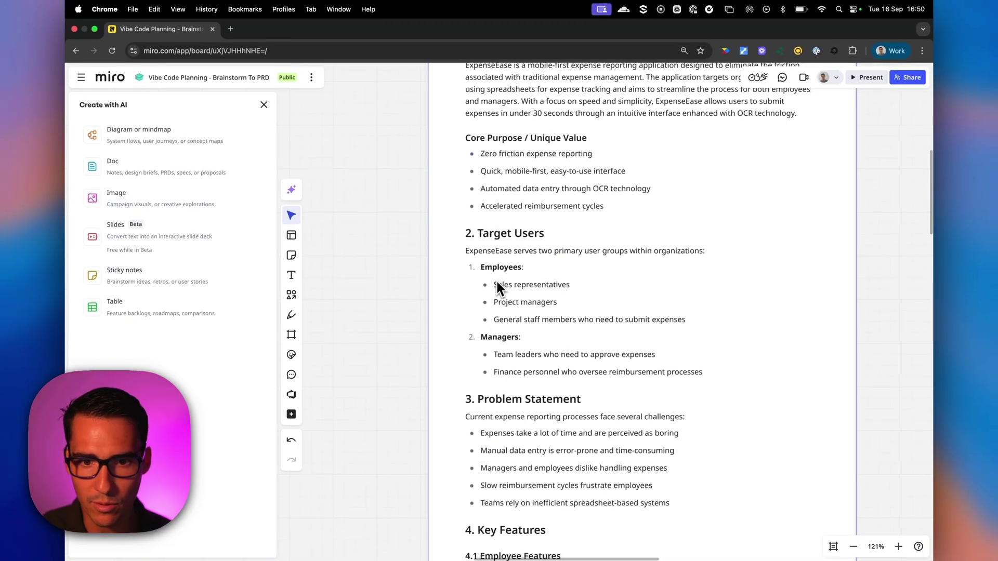
scroll(500, 337, "down", 8)
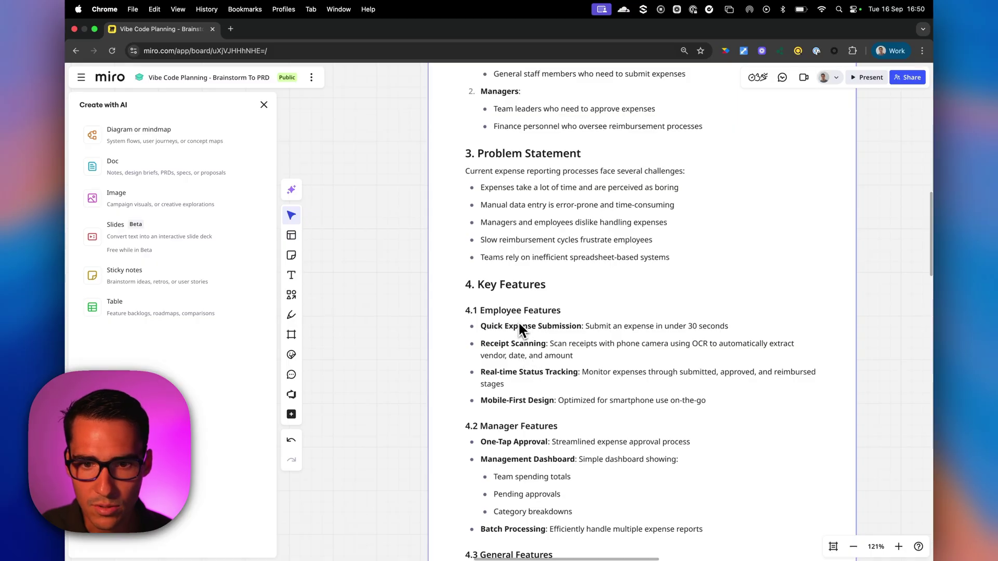
scroll(541, 334, "down", 1)
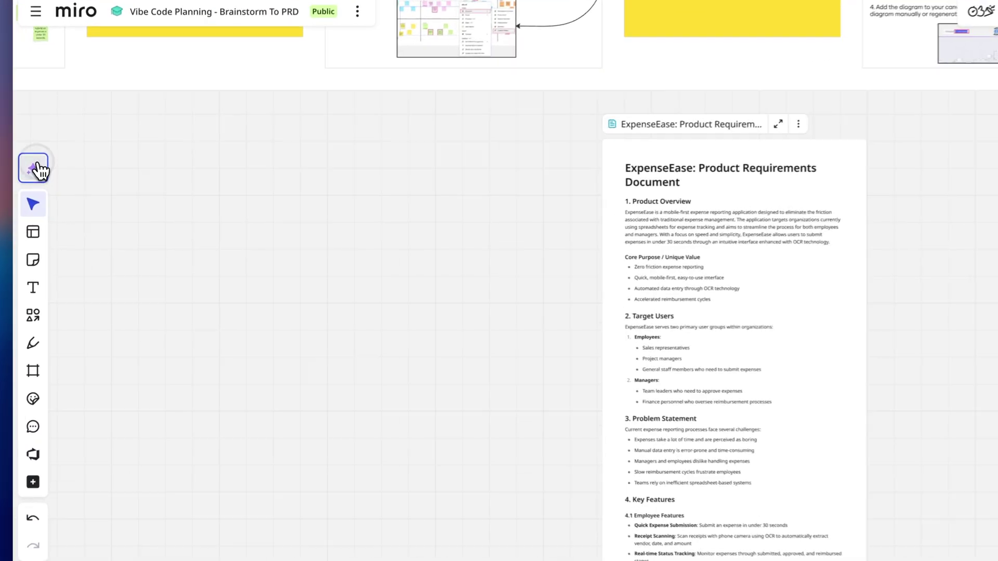
Generate an ExpenseEase user-flow Flowchart with Miro AI using the board's Sample Prompt text.
left_click(79, 189)
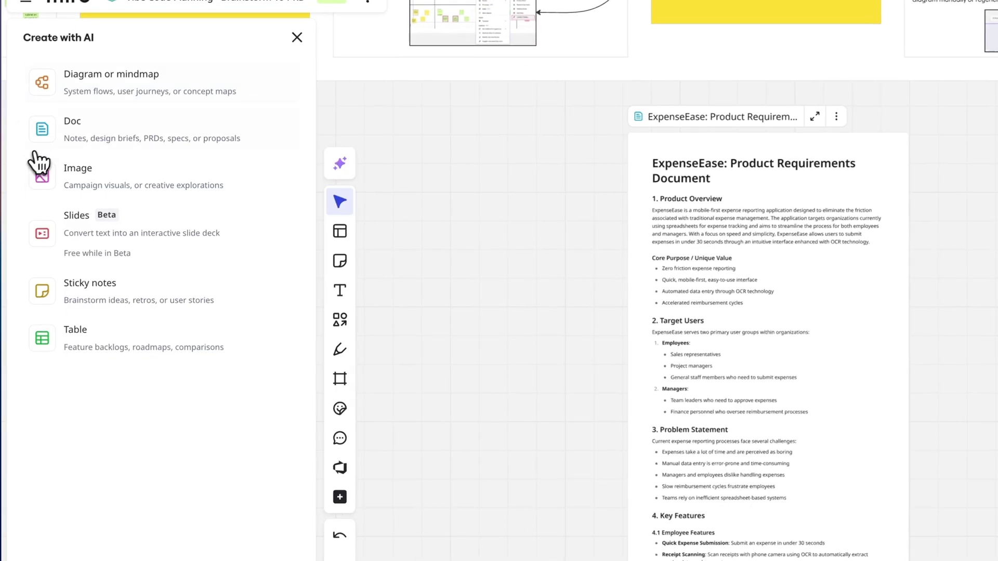
left_click(127, 94)
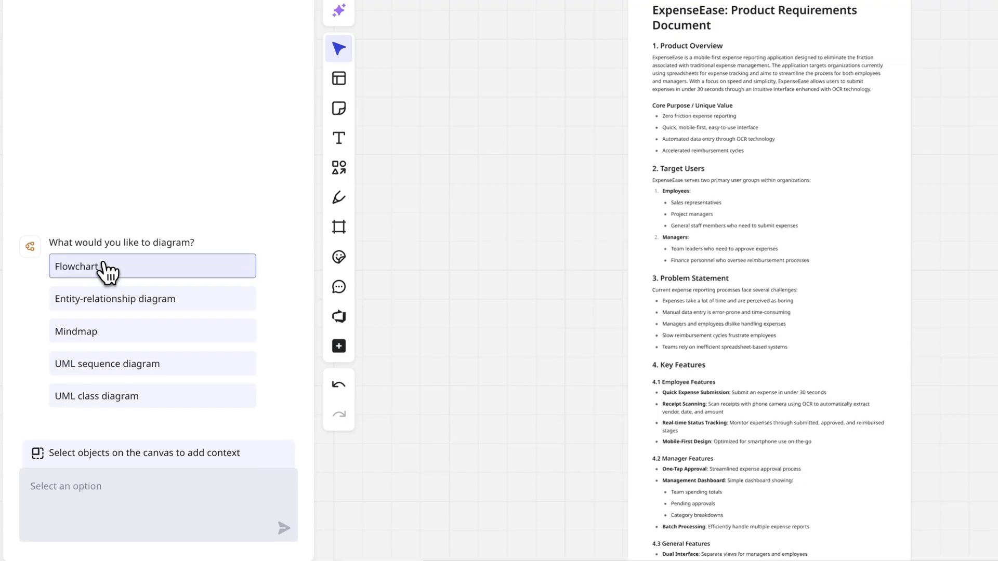
left_click(130, 270)
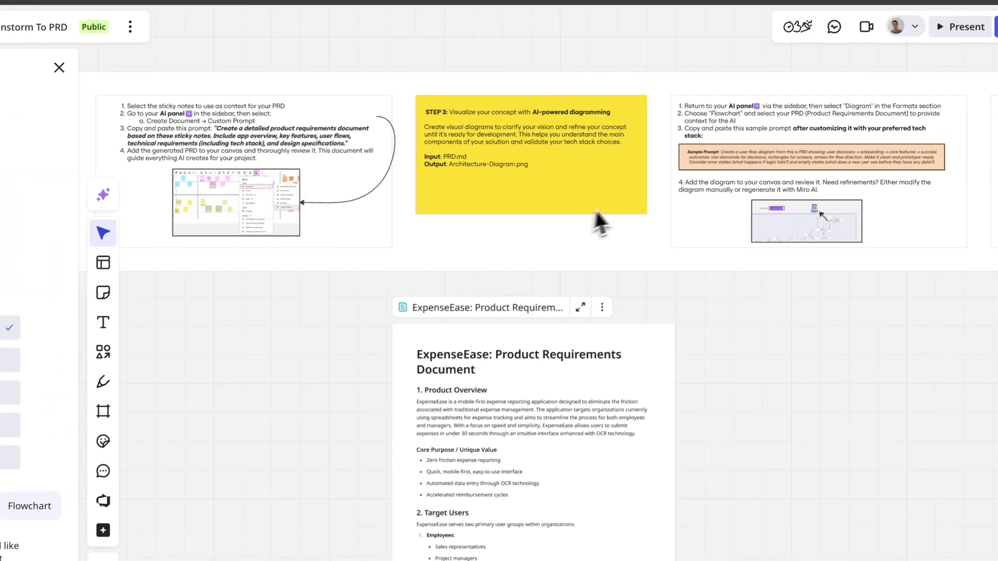
left_click(764, 163)
left_click(744, 162)
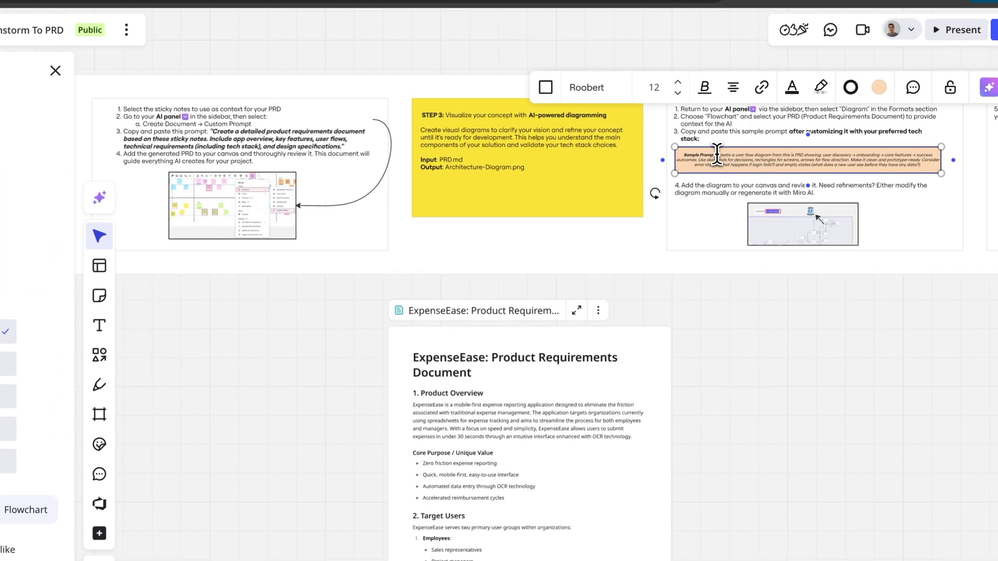
left_click_drag(722, 156, 869, 159)
key("ctrl+c")
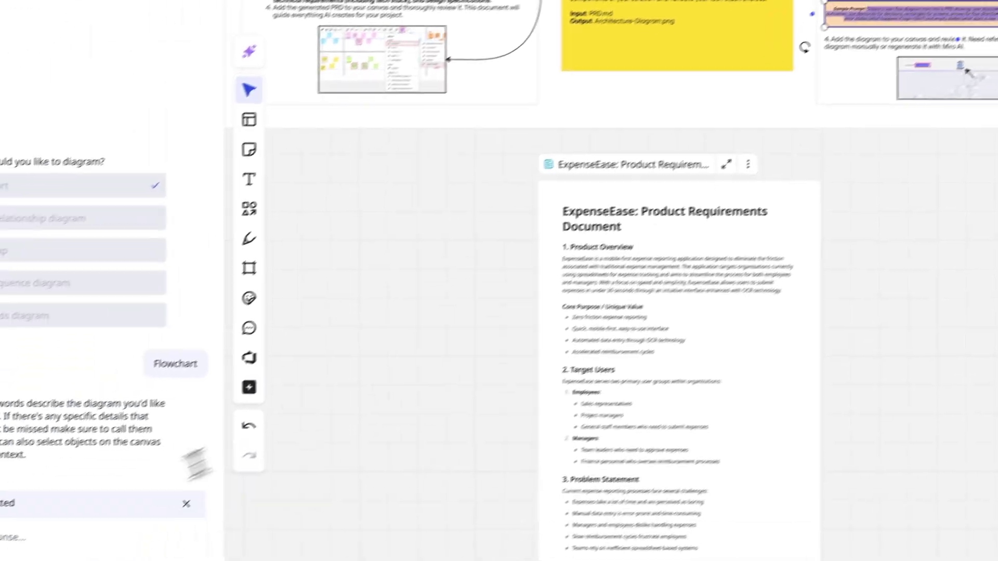
key("ctrl+v")
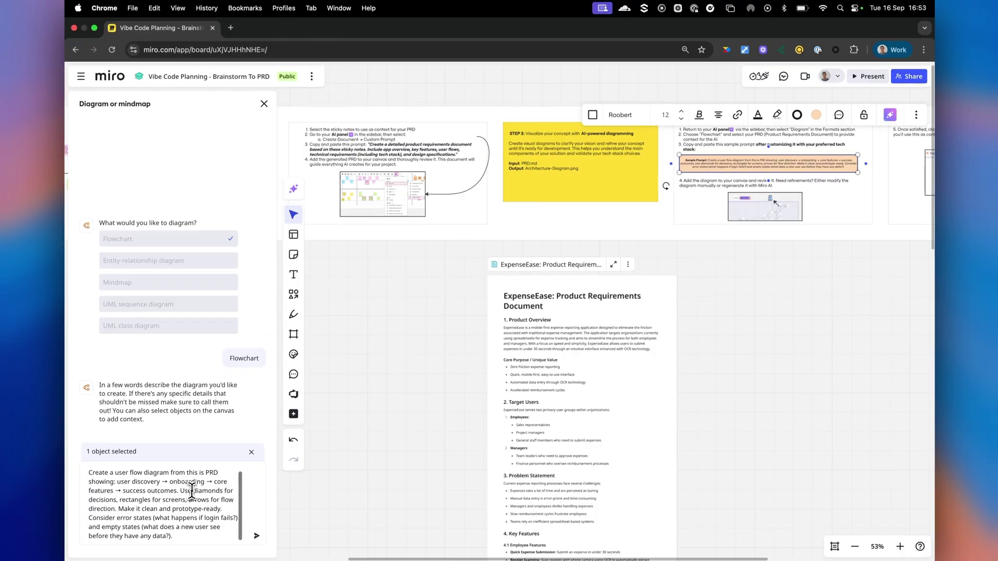
key("Return")
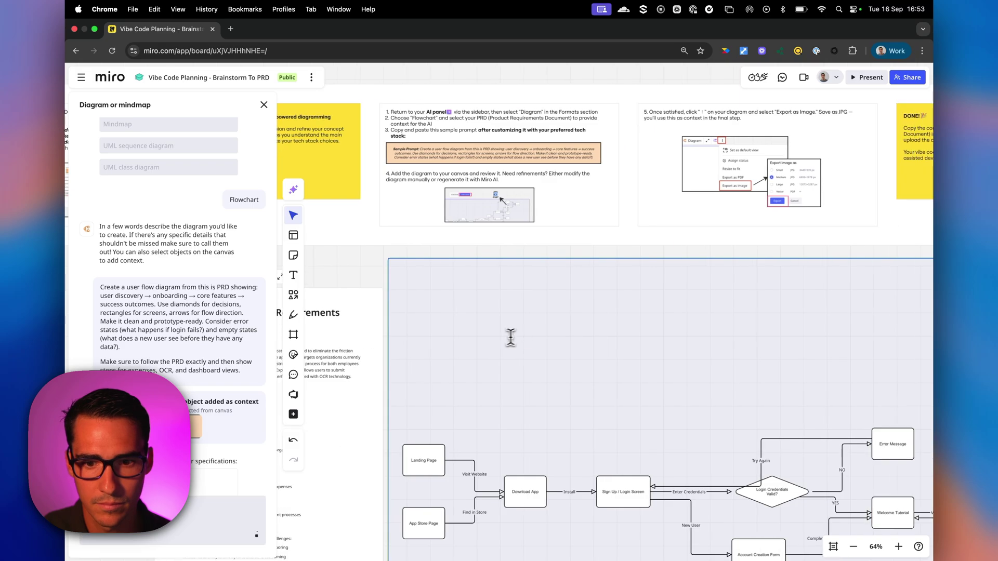
scroll(567, 333, "down", 5)
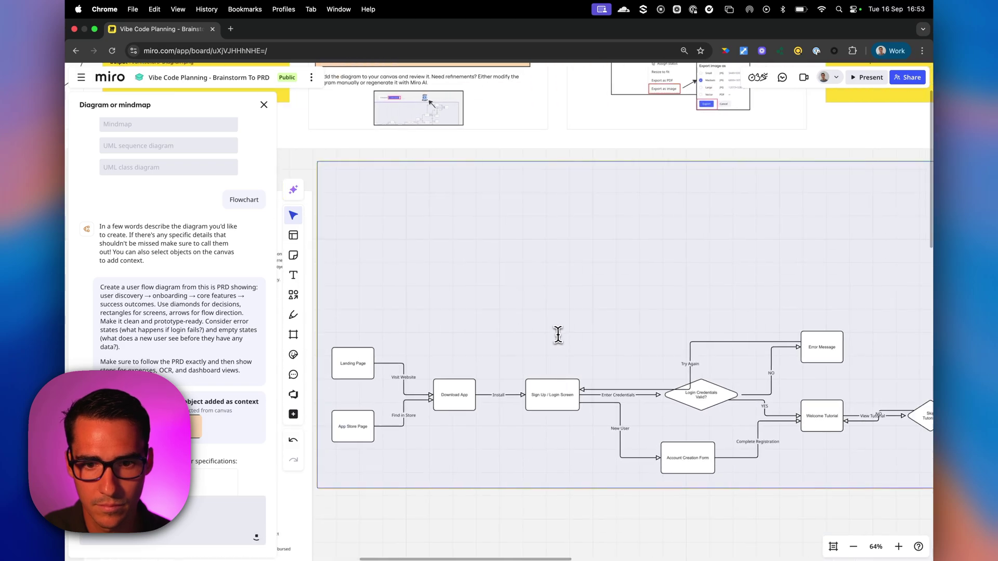
Move the generated flowchart away from the PRD document.
scroll(546, 337, "down", 3)
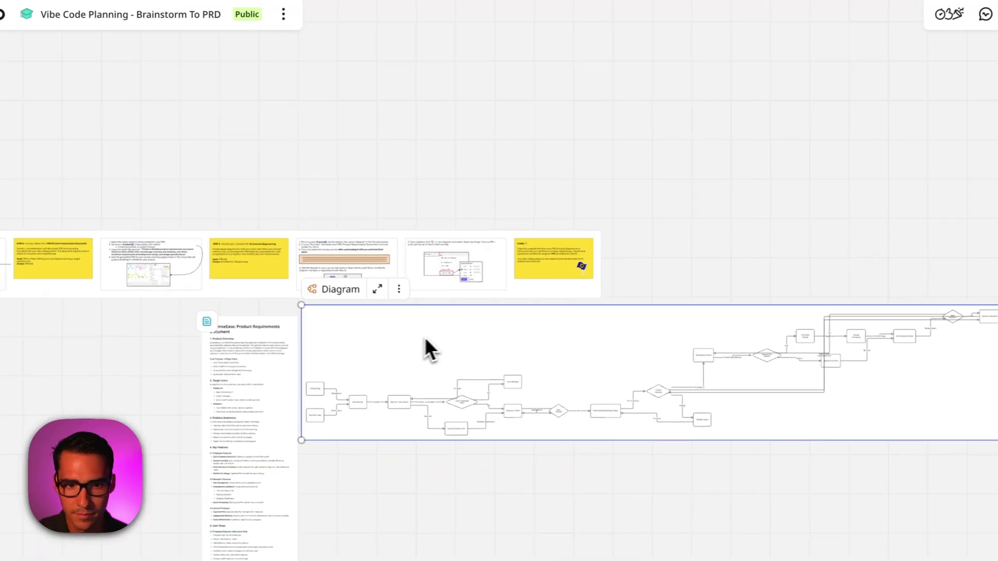
left_click_drag(426, 336, 541, 370)
scroll(491, 406, "up", 10)
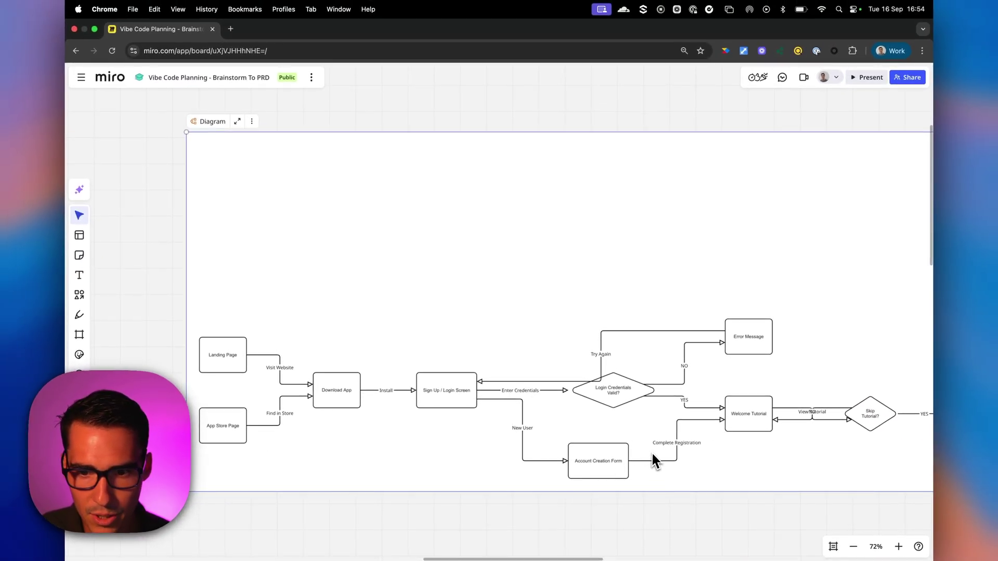
Review the flowchart from Landing Page to User Profile Complete, then select the whole diagram.
scroll(649, 436, "right", 10)
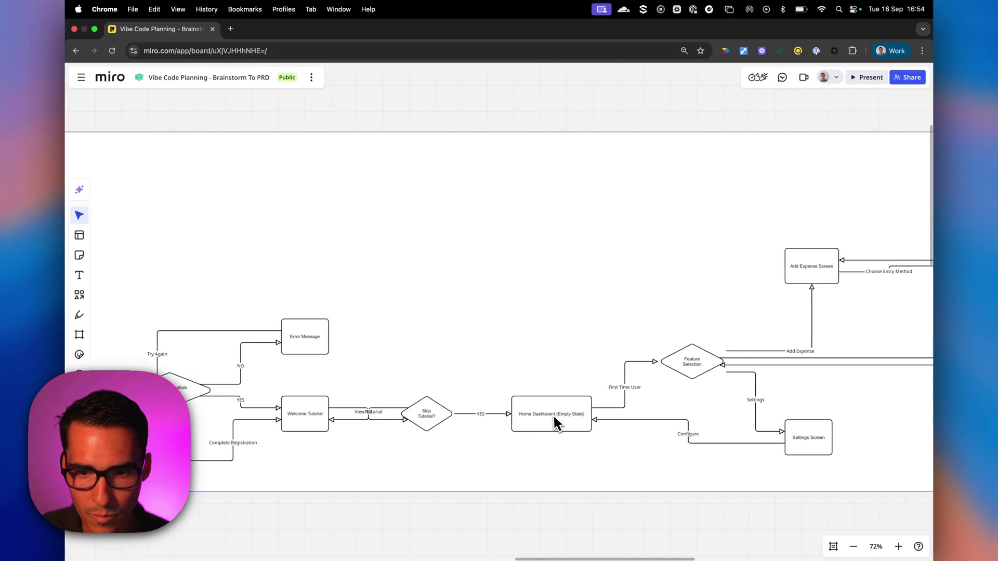
scroll(556, 416, "right", 7)
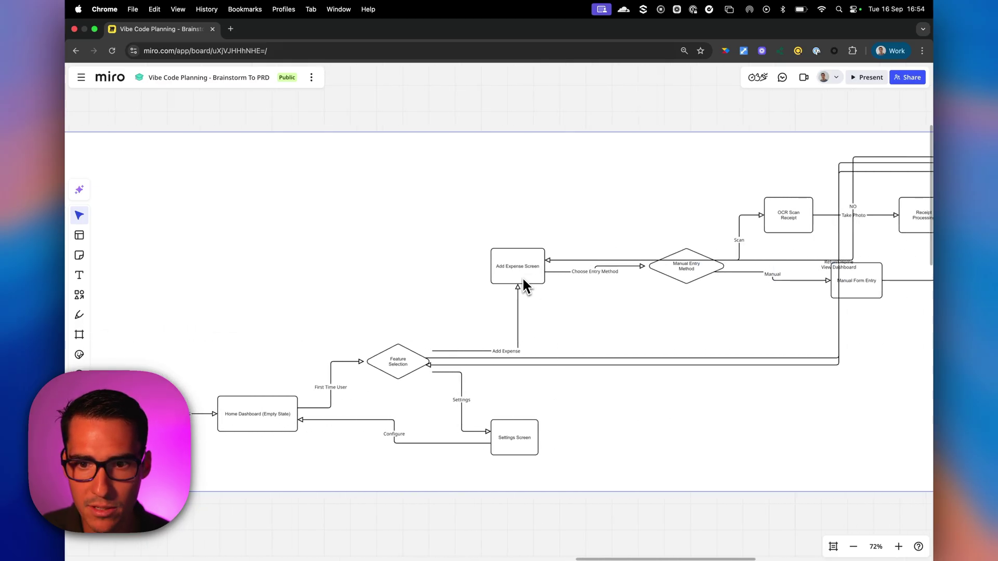
scroll(523, 281, "right", 2)
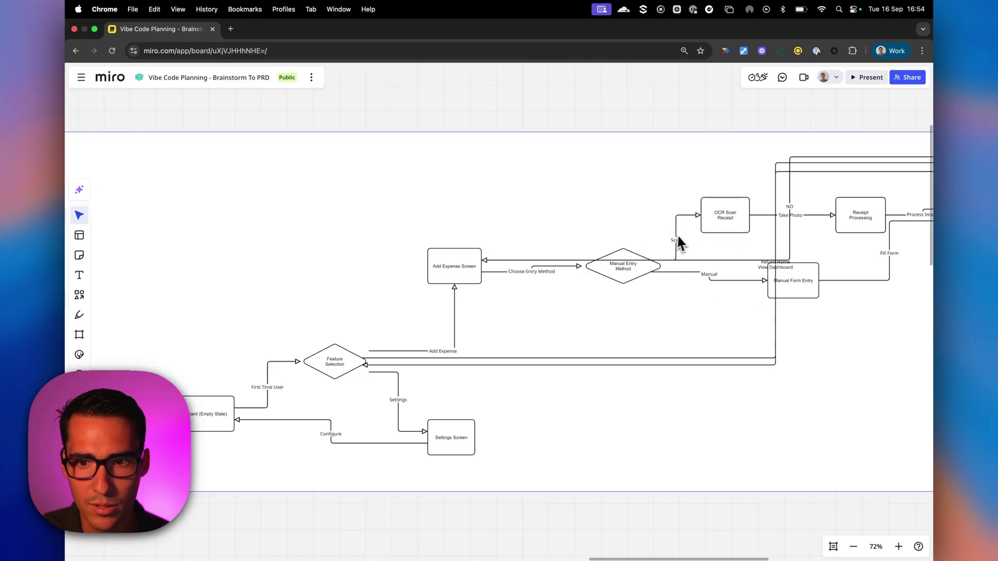
scroll(661, 244, "right", 3)
scroll(759, 229, "right", 20)
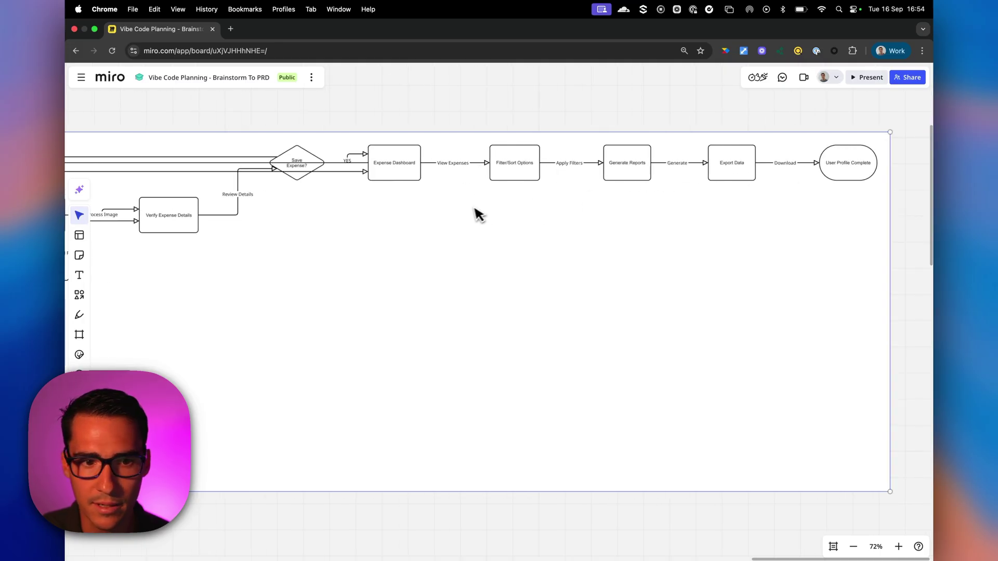
scroll(403, 224, "left", 12)
scroll(385, 265, "left", 11)
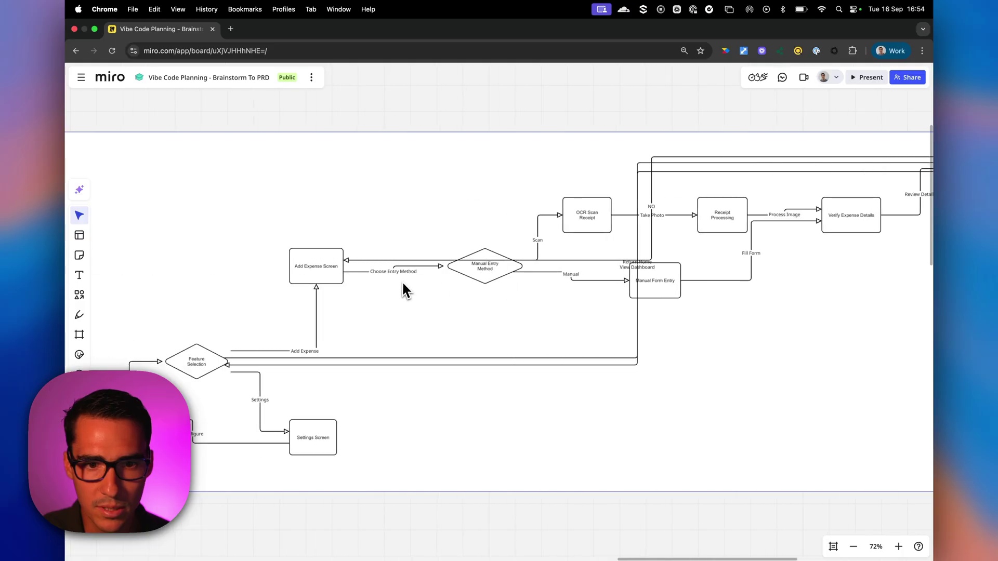
scroll(391, 301, "down", 10)
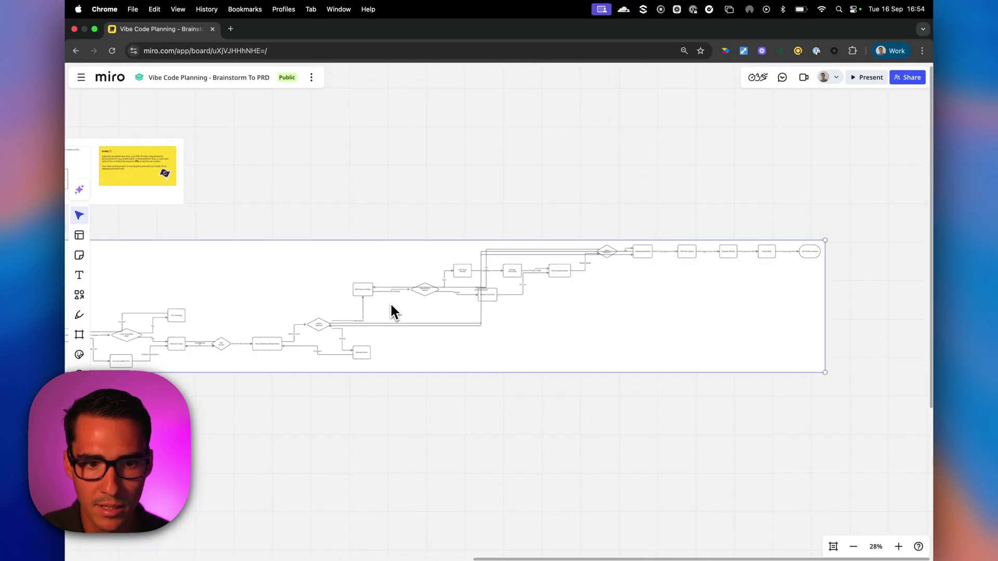
left_click(391, 303)
scroll(403, 297, "left", 4)
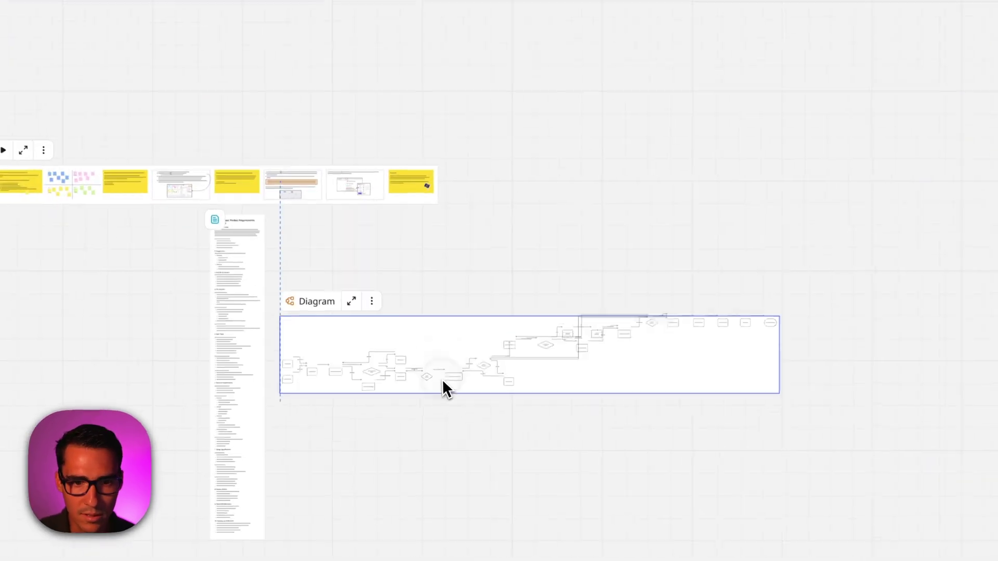
Export the flowchart diagram as a JPG image, then select all the PRD document's text.
left_click(433, 231)
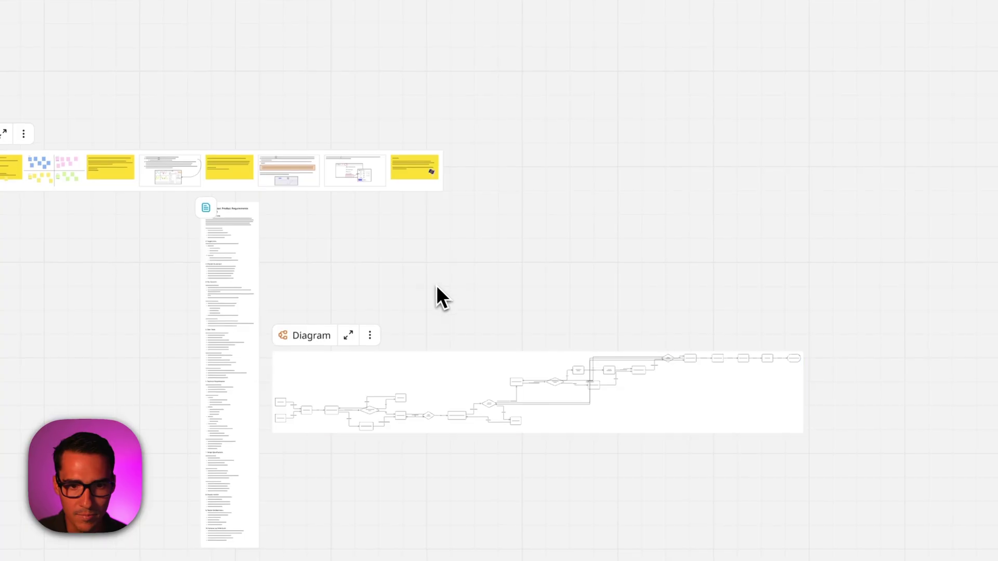
left_click(370, 336)
left_click(445, 221)
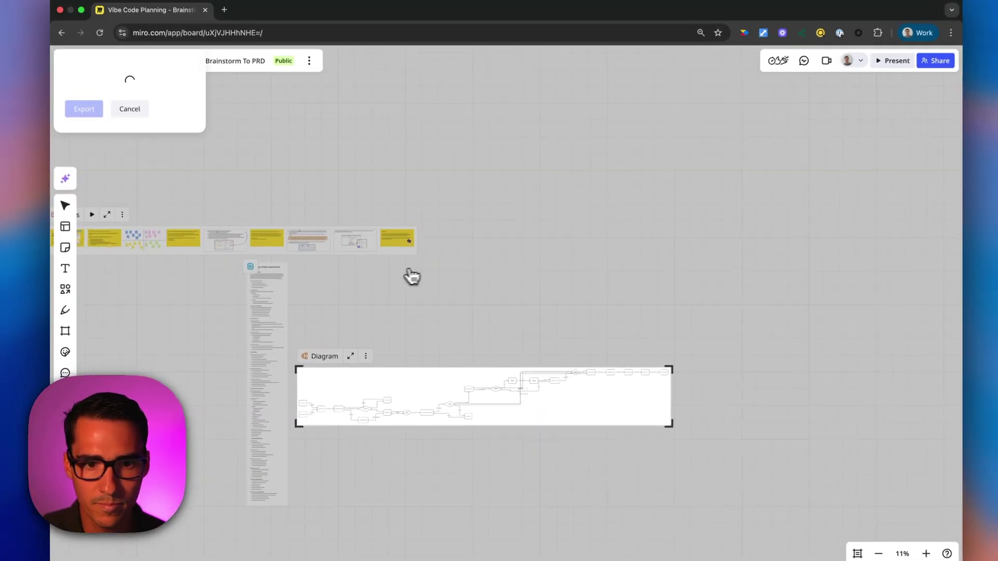
left_click(93, 180)
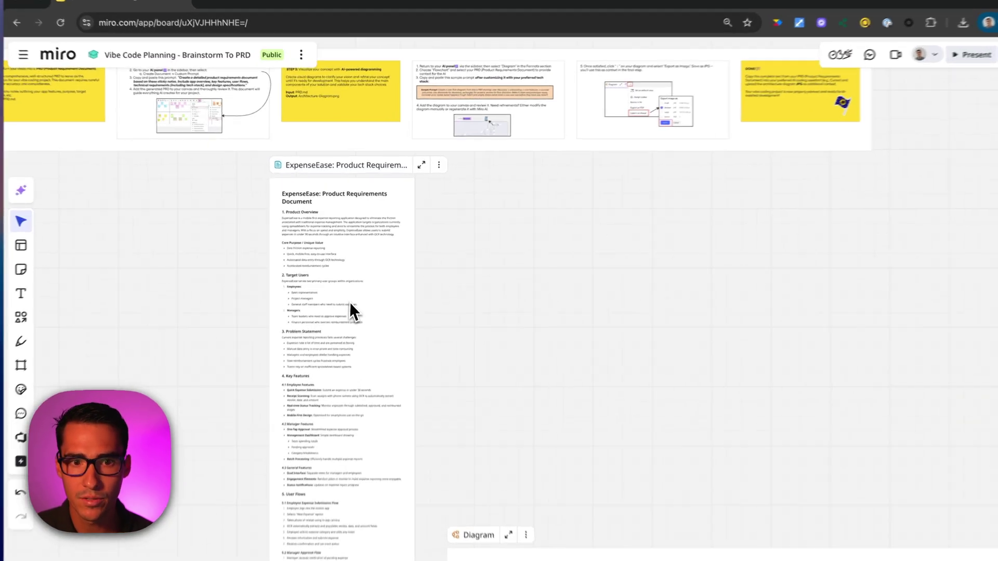
left_click(355, 286)
key("ctrl+a")
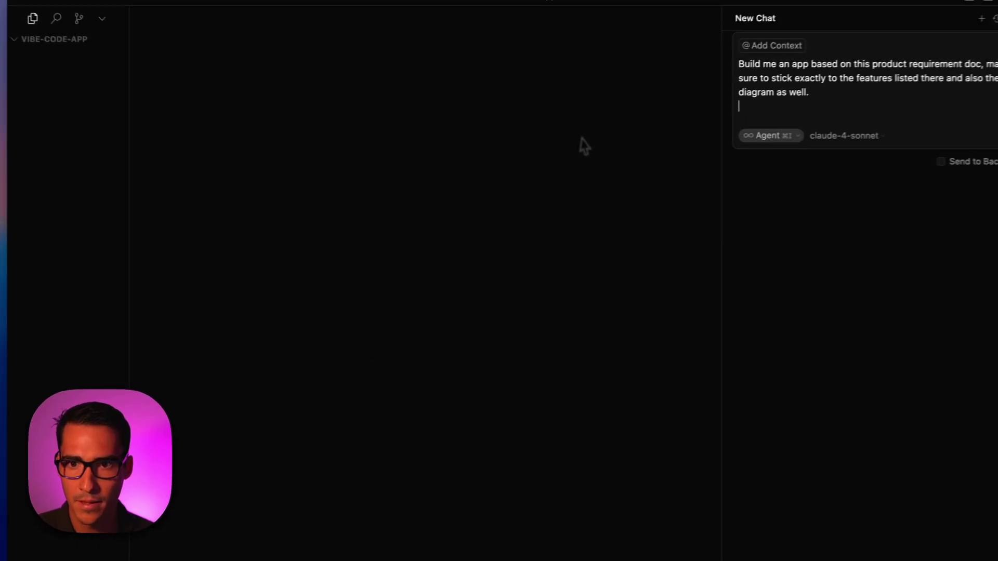
Paste the copied PRD text below the build request in Cursor's chat.
left_click_drag(733, 81, 859, 82)
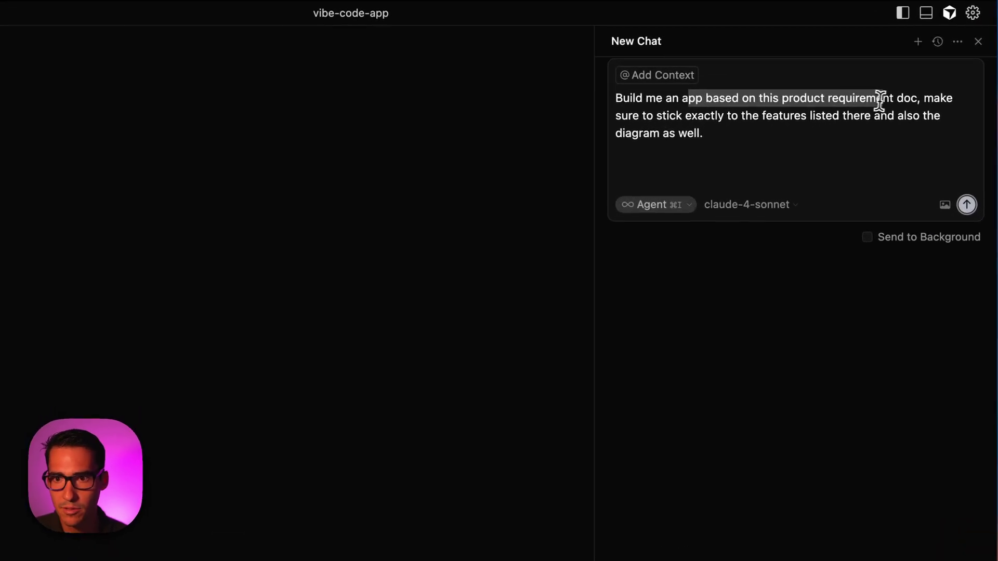
left_click_drag(915, 99, 861, 129)
left_click(824, 154)
key("Return")
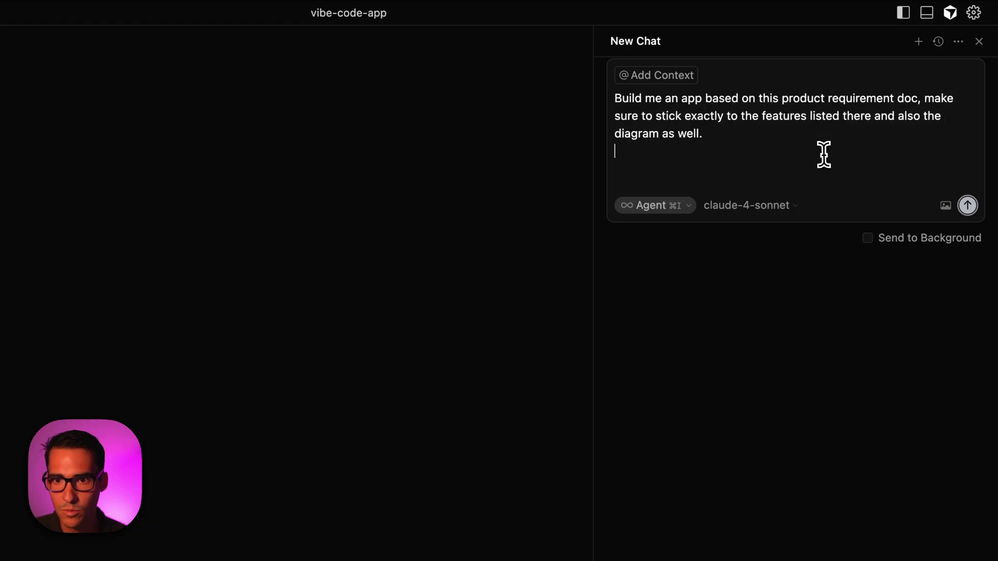
key("Return")
key("super+v")
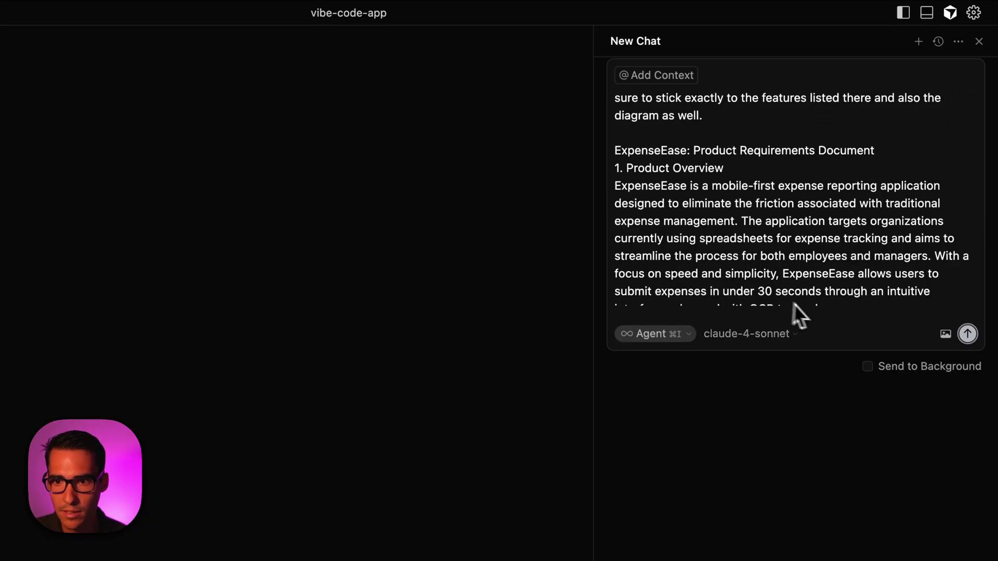
Attach the exported board JPG from Downloads and send the prompt to the agent.
left_click(945, 334)
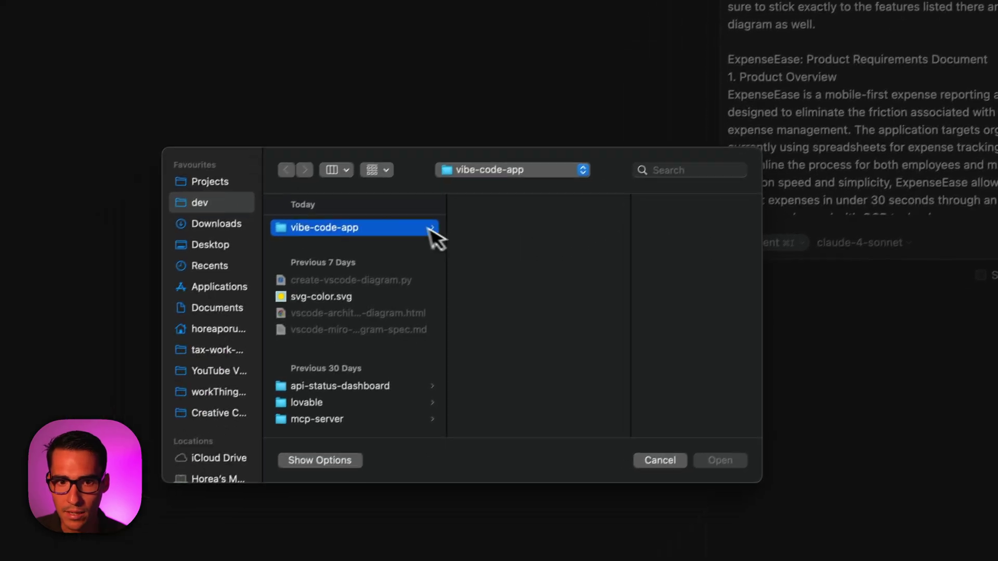
left_click(222, 226)
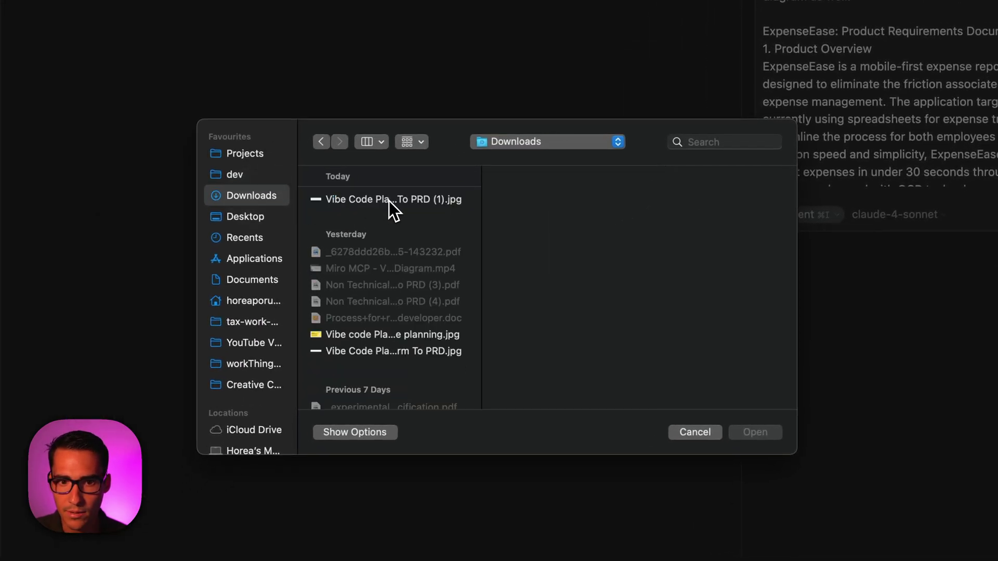
left_click(390, 200)
left_click(755, 432)
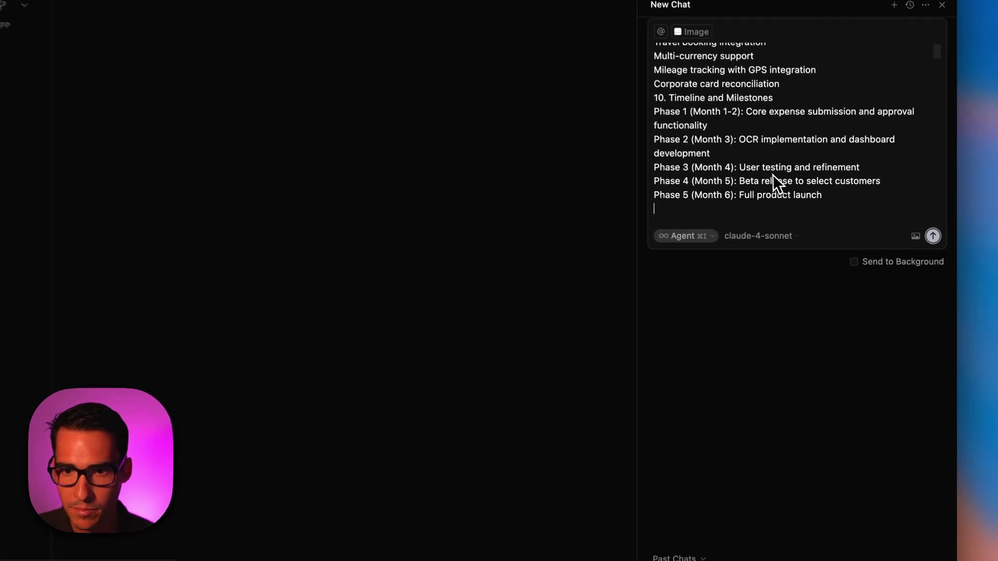
scroll(811, 182, "up", 15)
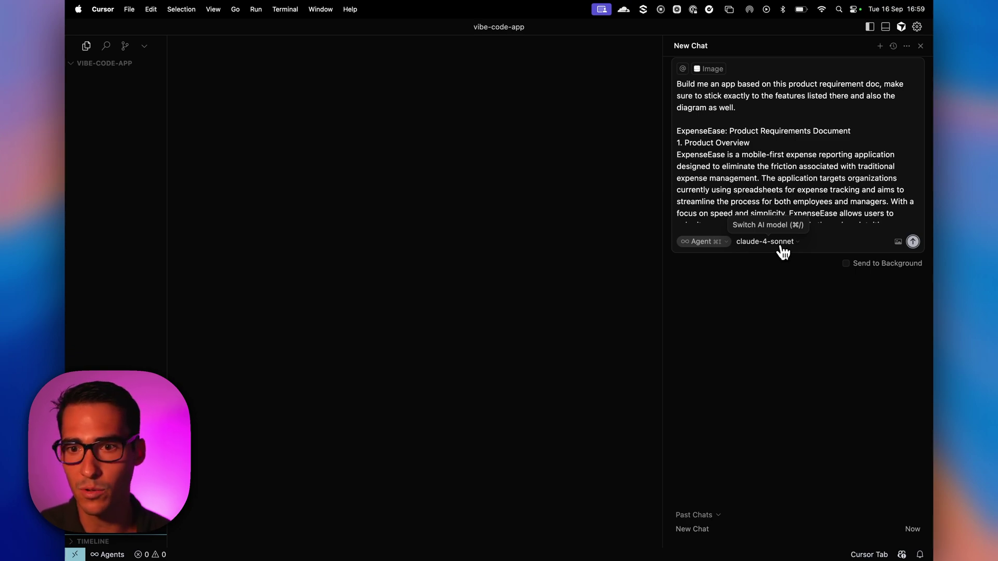
left_click(913, 243)
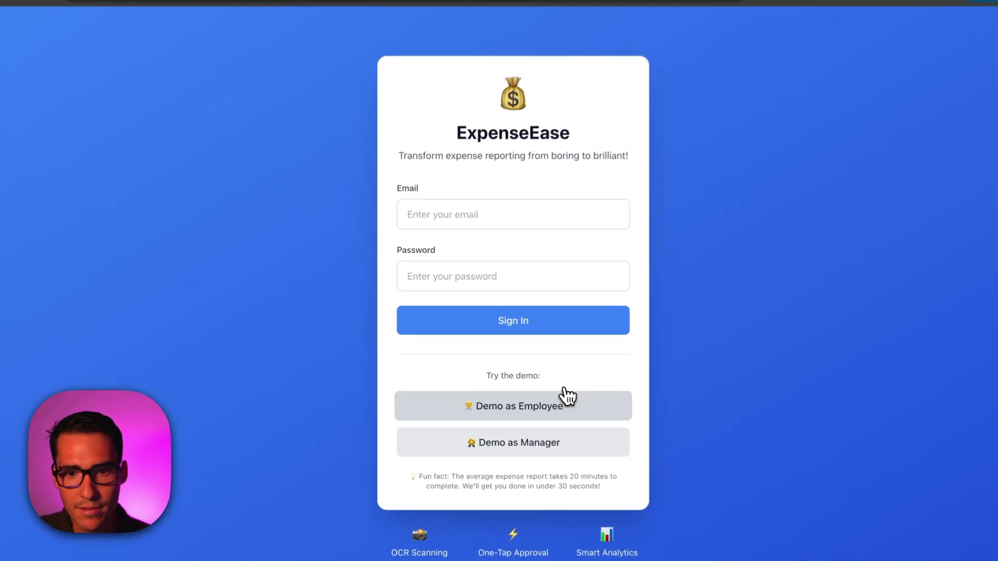
Sign in to ExpenseEase as the demo employee and start a new expense.
left_click(540, 391)
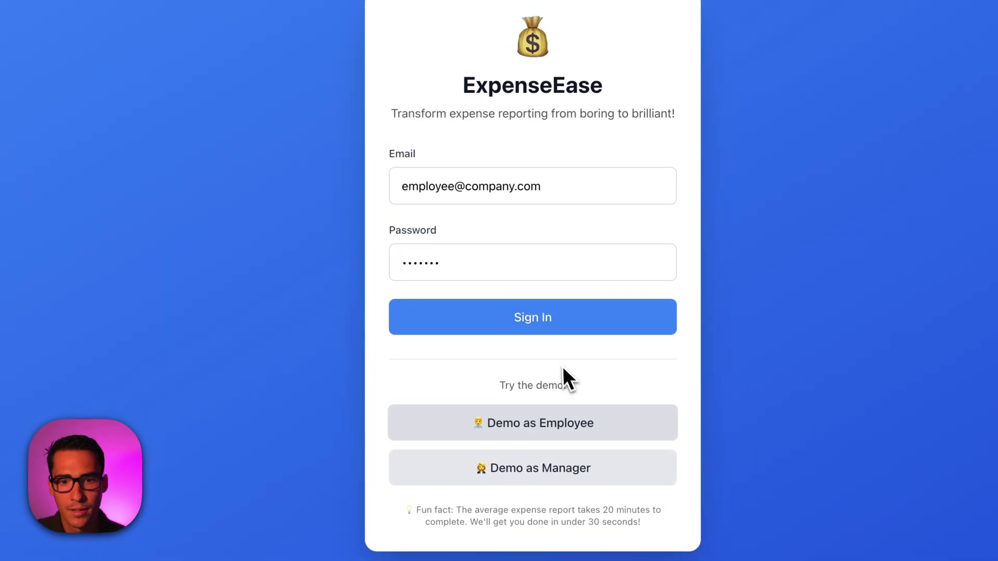
left_click(535, 323)
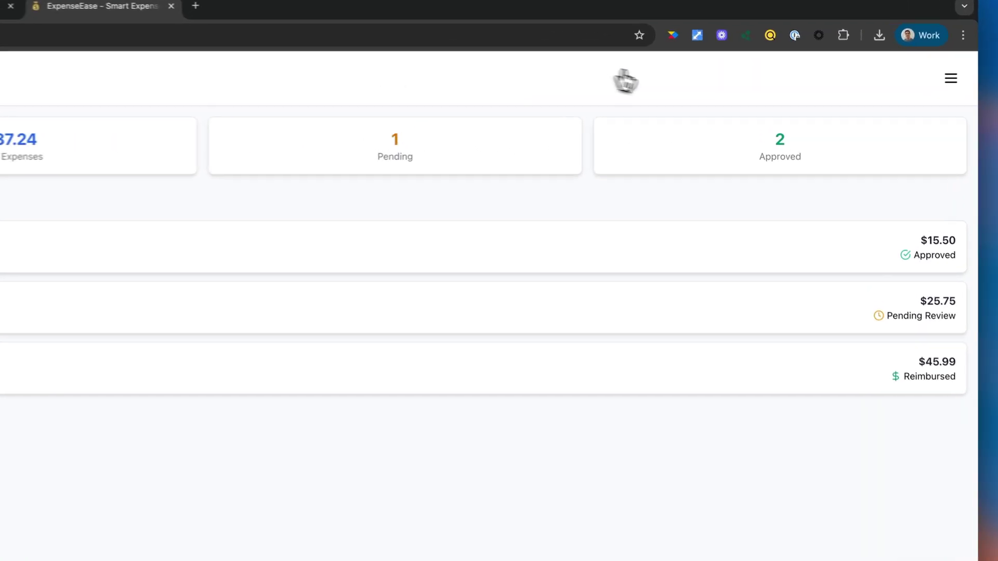
left_click(933, 539)
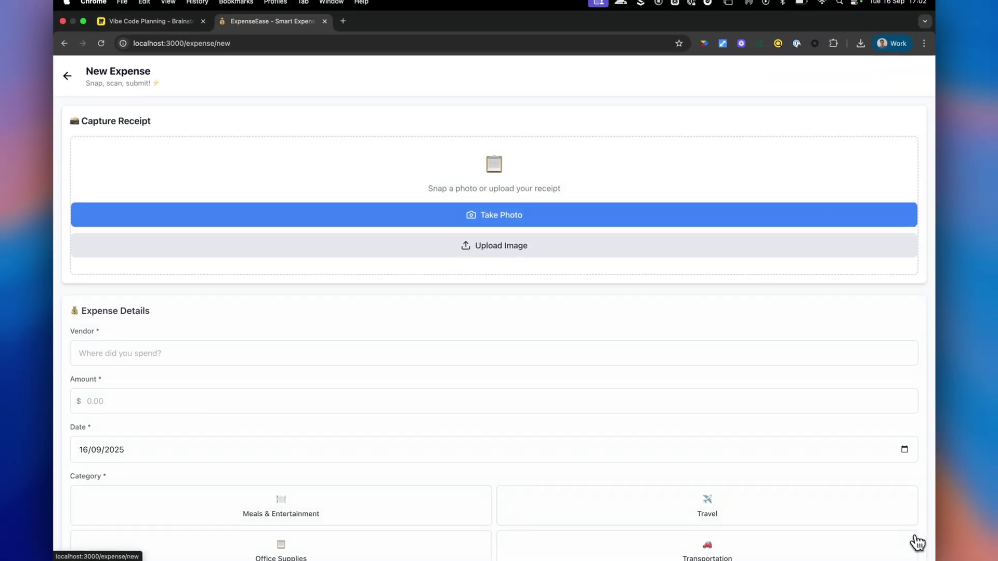
left_click(597, 190)
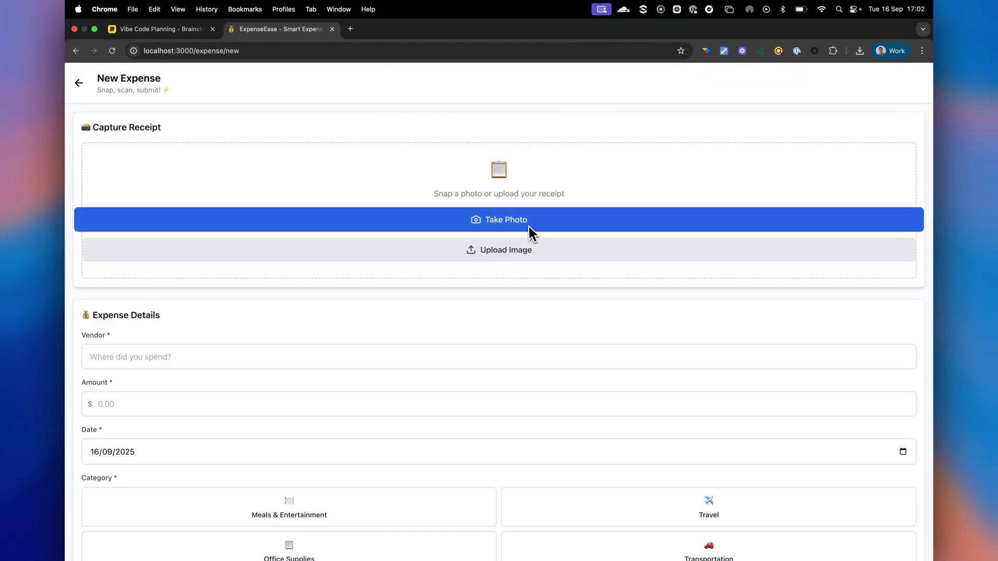
Scan receipt.jpg, set the category to Meals & Entertainment, and submit the expense.
left_click(517, 264)
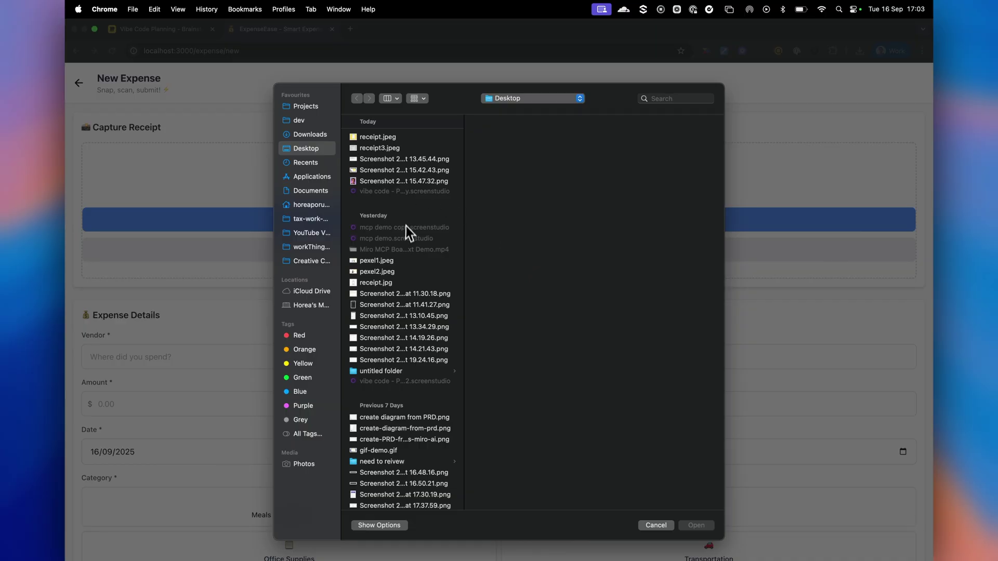
left_click(377, 282)
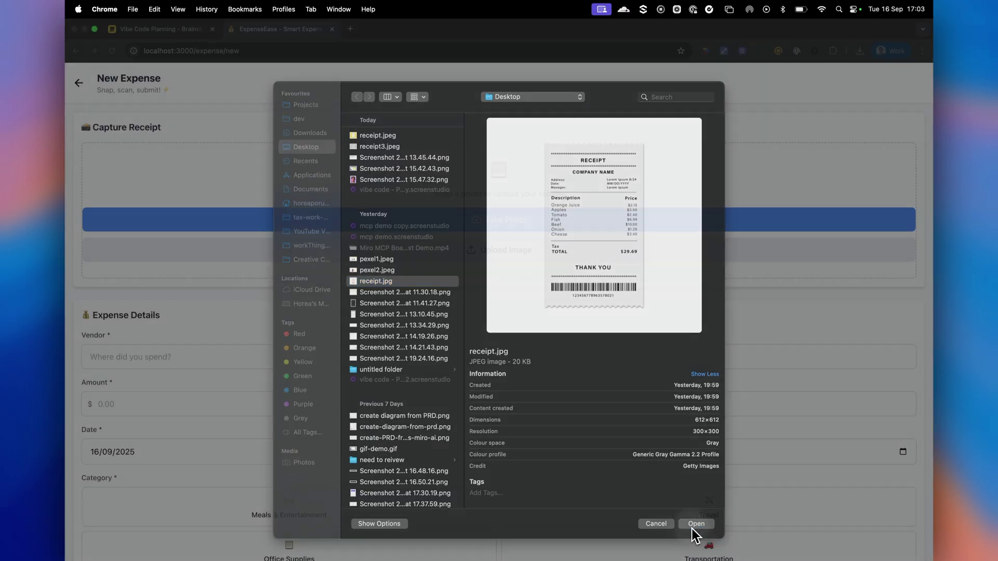
left_click(694, 526)
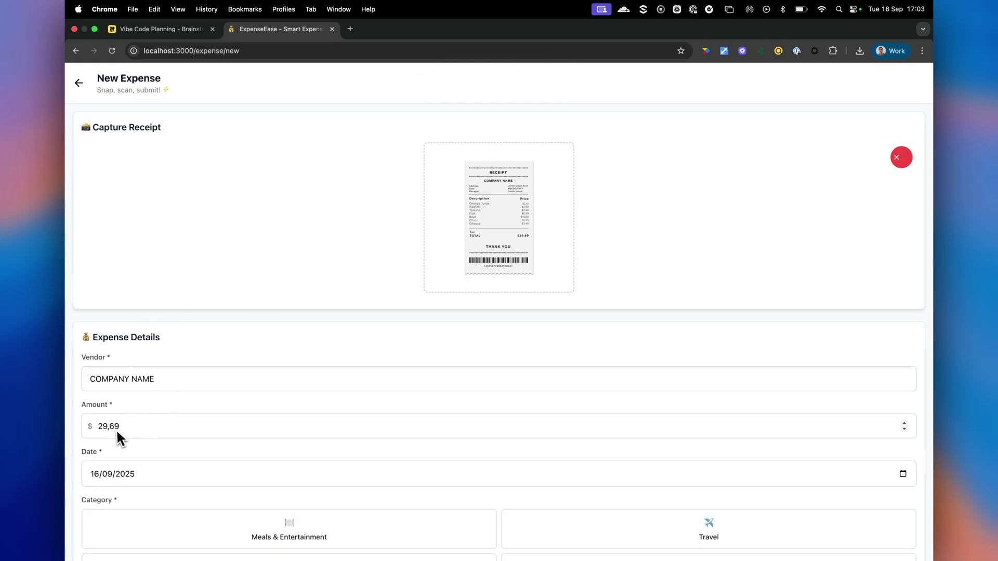
scroll(241, 417, "down", 5)
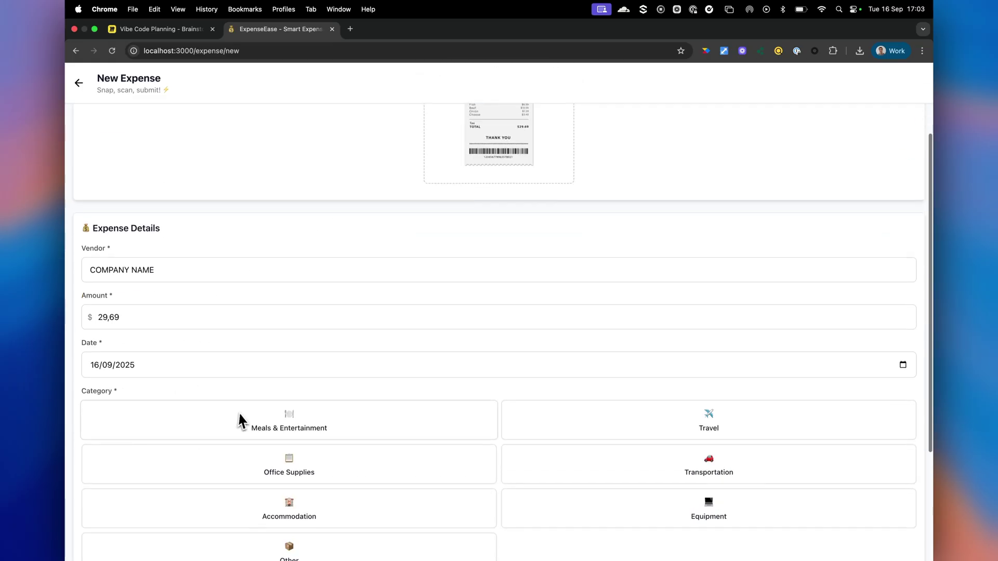
left_click(338, 363)
scroll(415, 421, "down", 3)
left_click(479, 511)
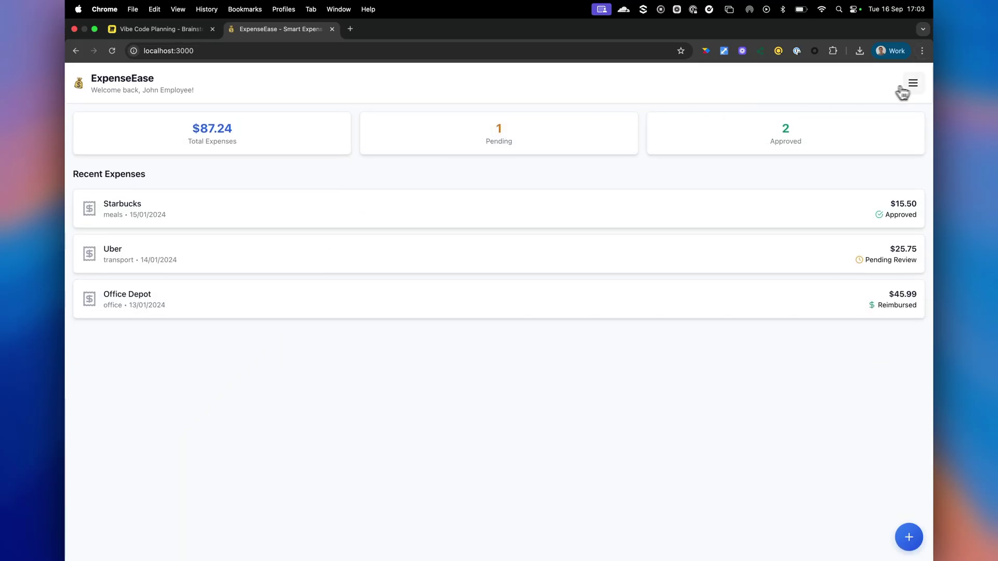
Switch ExpenseEase to Dark Mode and review the Analytics page.
left_click(914, 85)
left_click(167, 125)
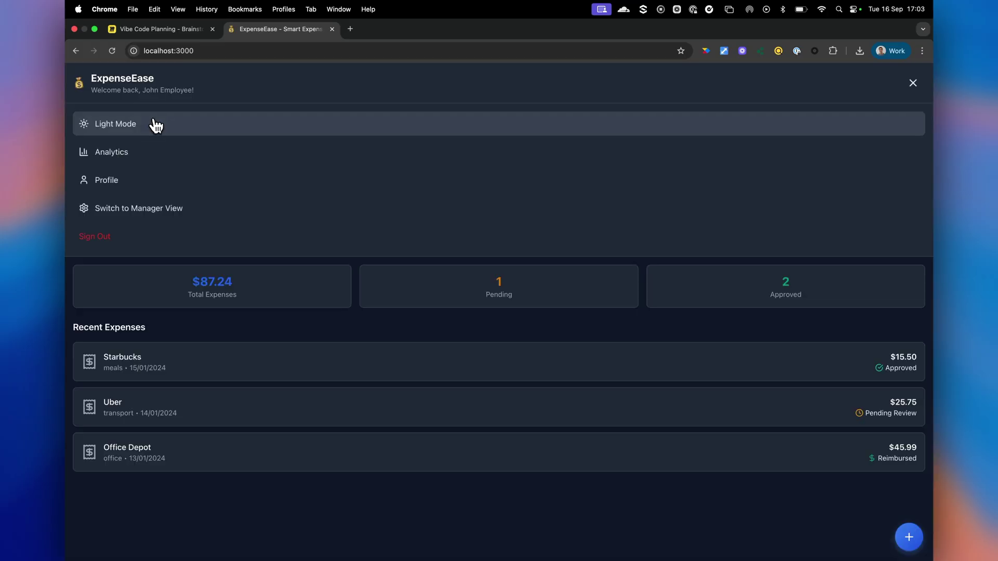
left_click(130, 156)
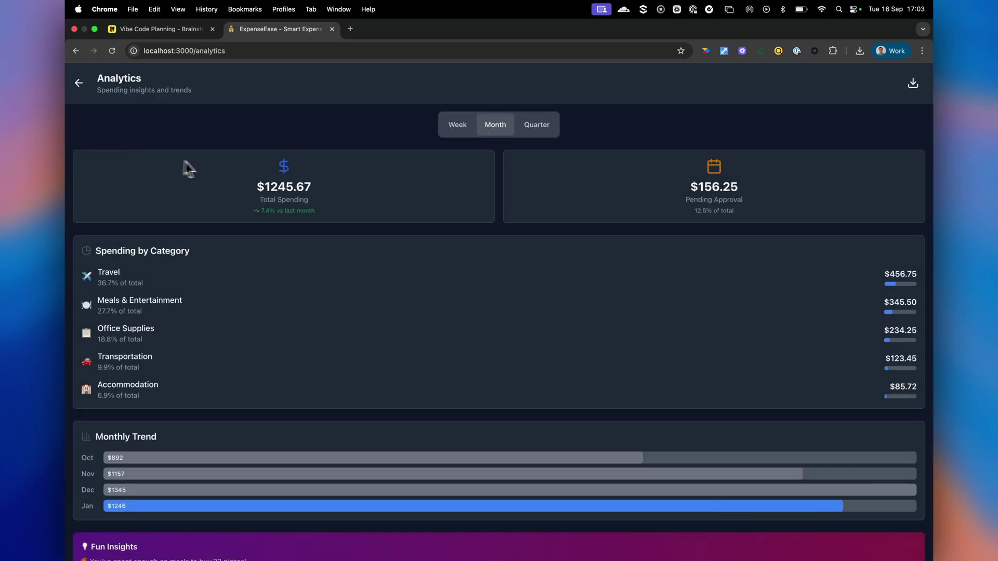
scroll(416, 255, "down", 1)
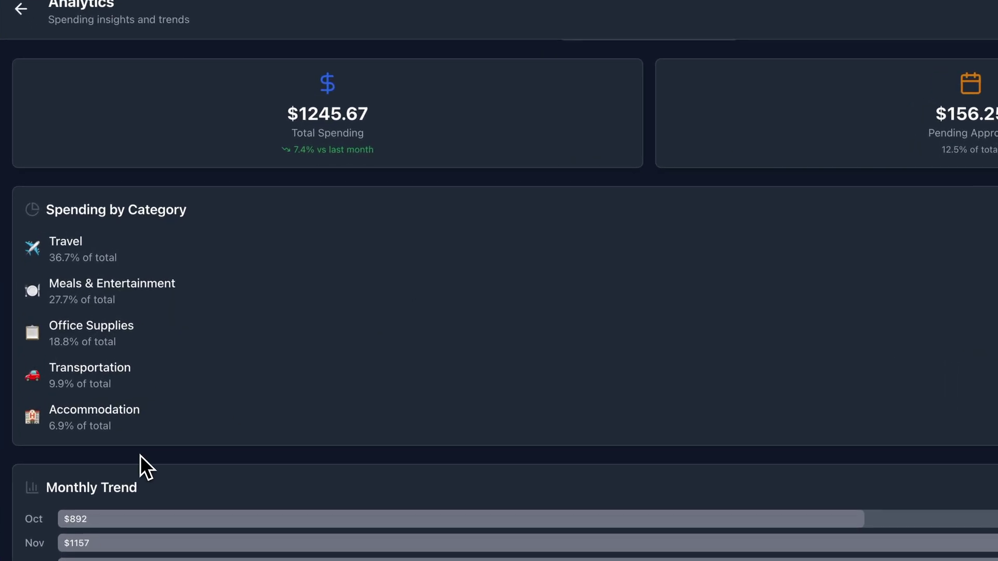
scroll(139, 456, "up", 1)
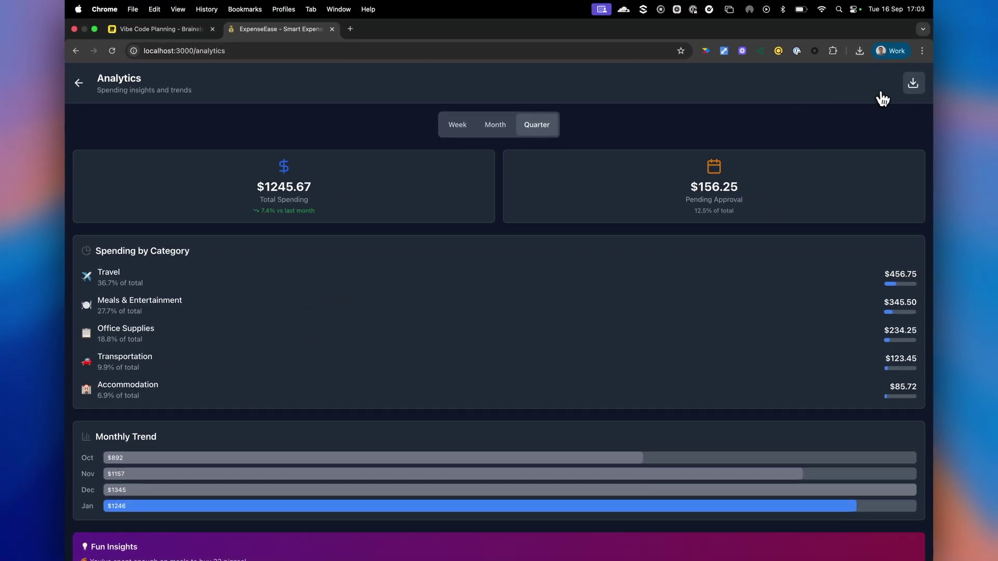
View the employee Profile's achievements and stats, then sign out.
left_click(105, 89)
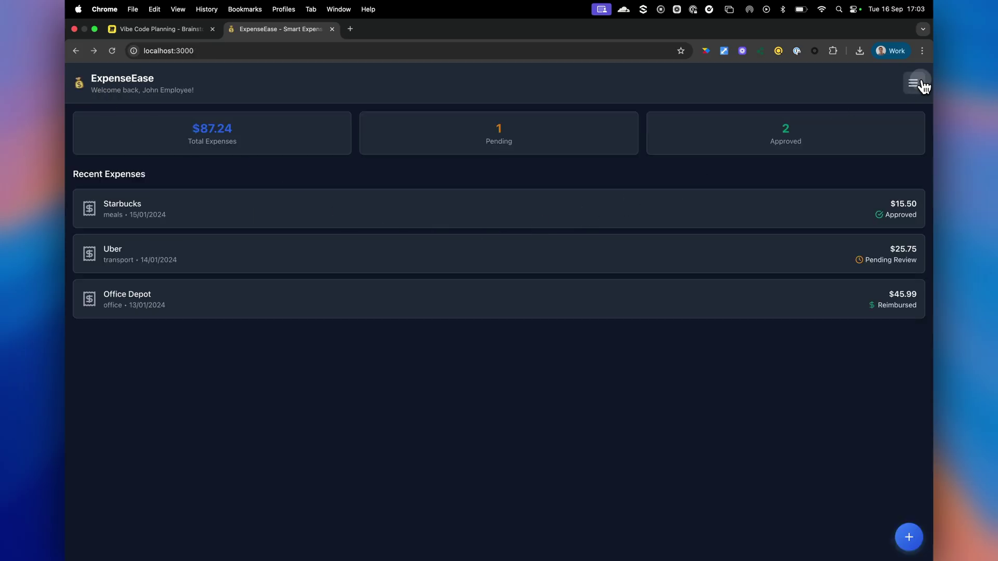
left_click(916, 83)
left_click(119, 178)
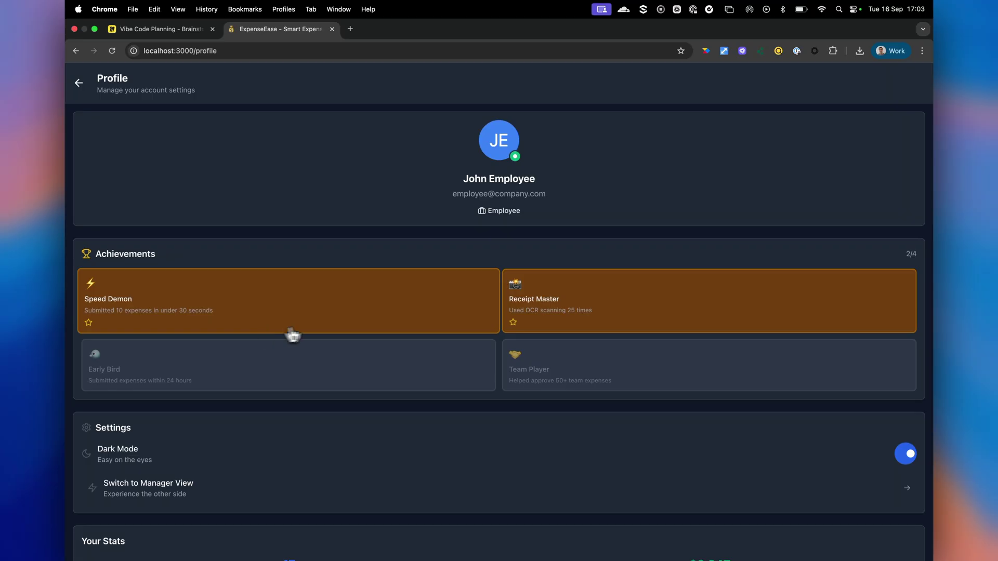
scroll(371, 307, "down", 3)
scroll(371, 307, "down", 2)
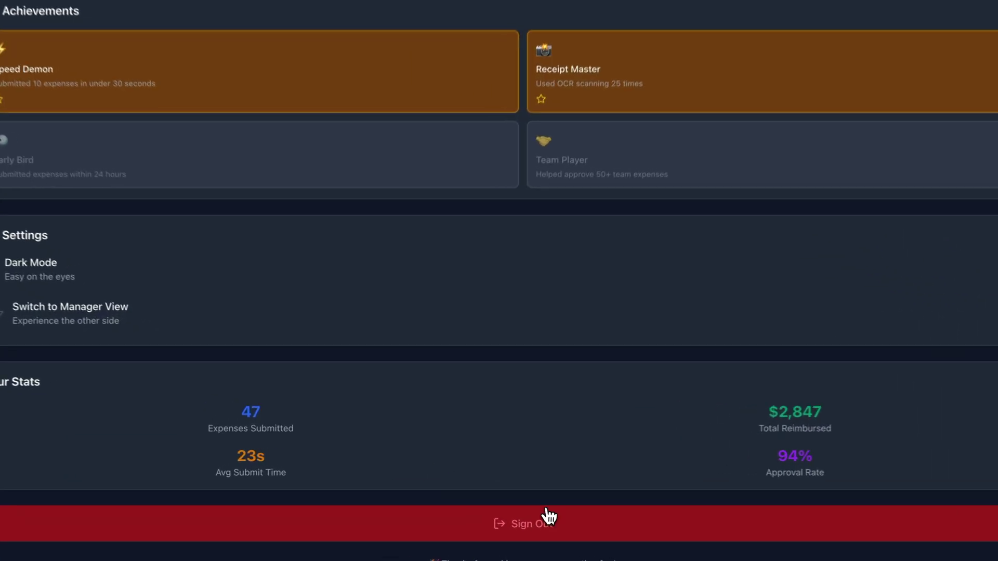
left_click(515, 505)
As demo manager, approve Starbucks and Uber, reject Office Depot, then check the Rejected and Approved lists.
left_click(588, 411)
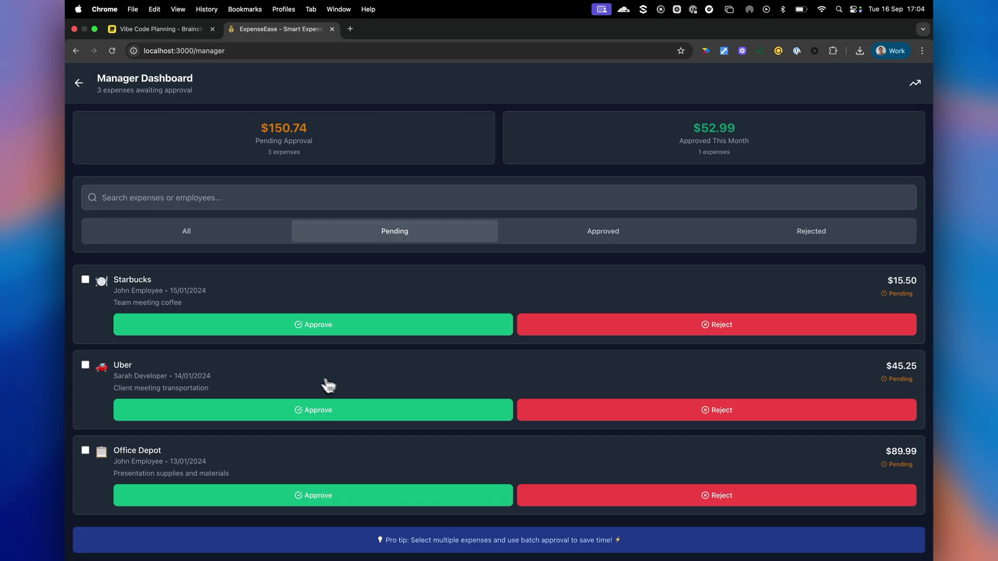
left_click(417, 333)
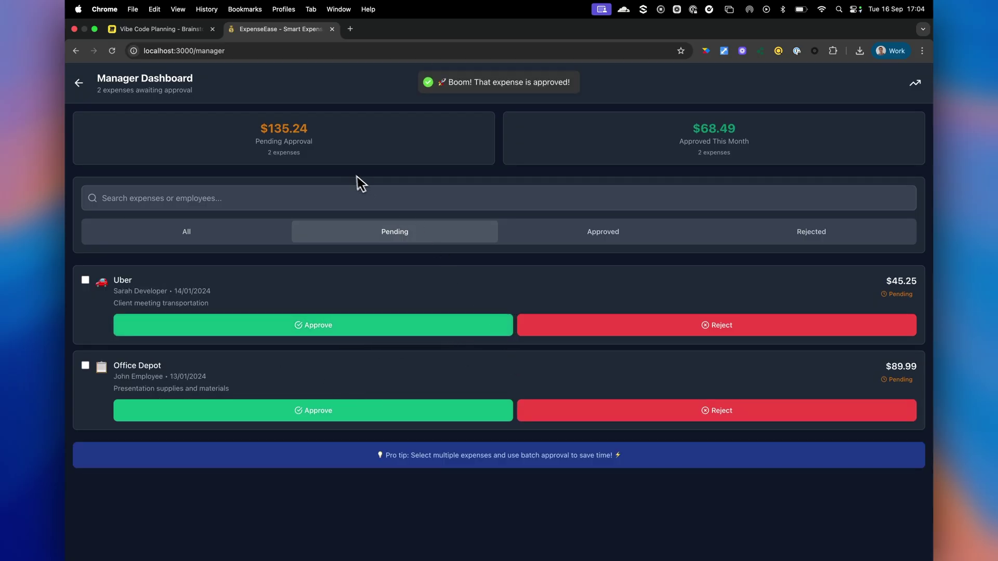
left_click(470, 333)
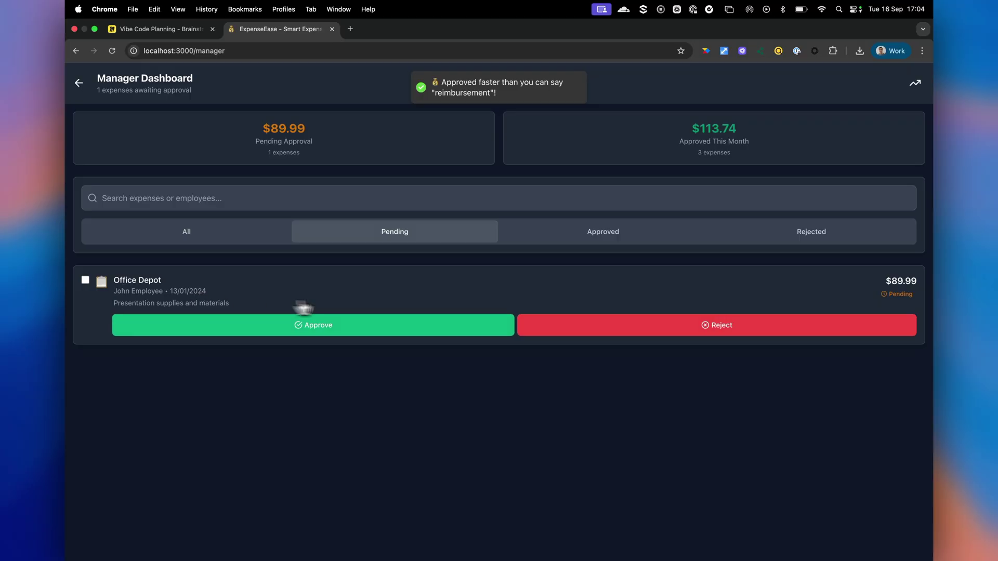
left_click(721, 328)
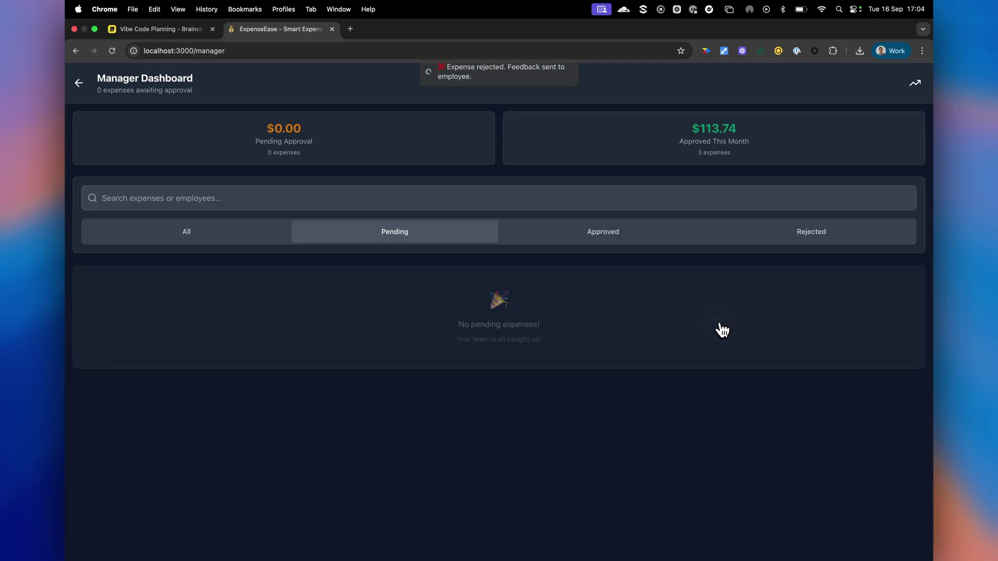
left_click(836, 241)
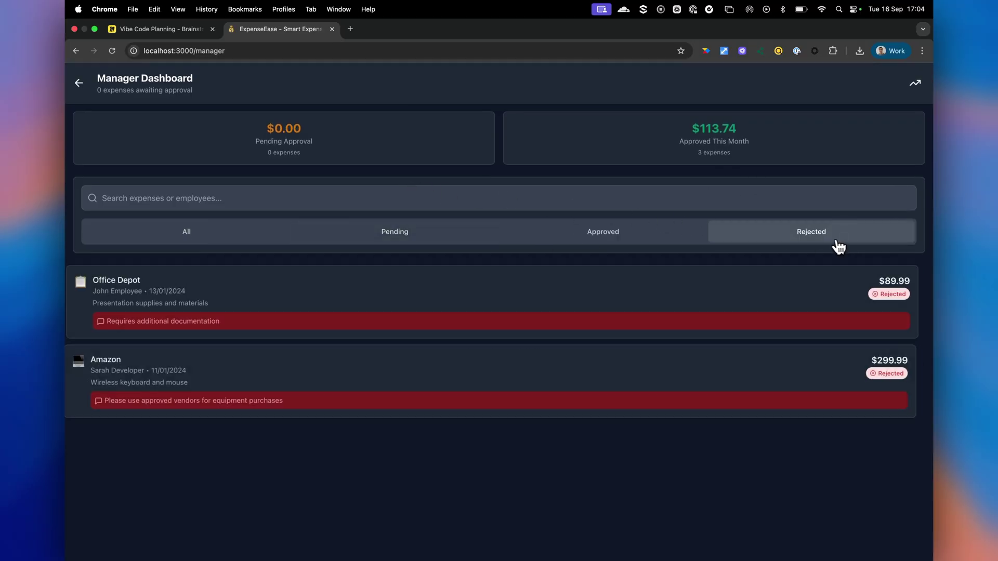
left_click(585, 232)
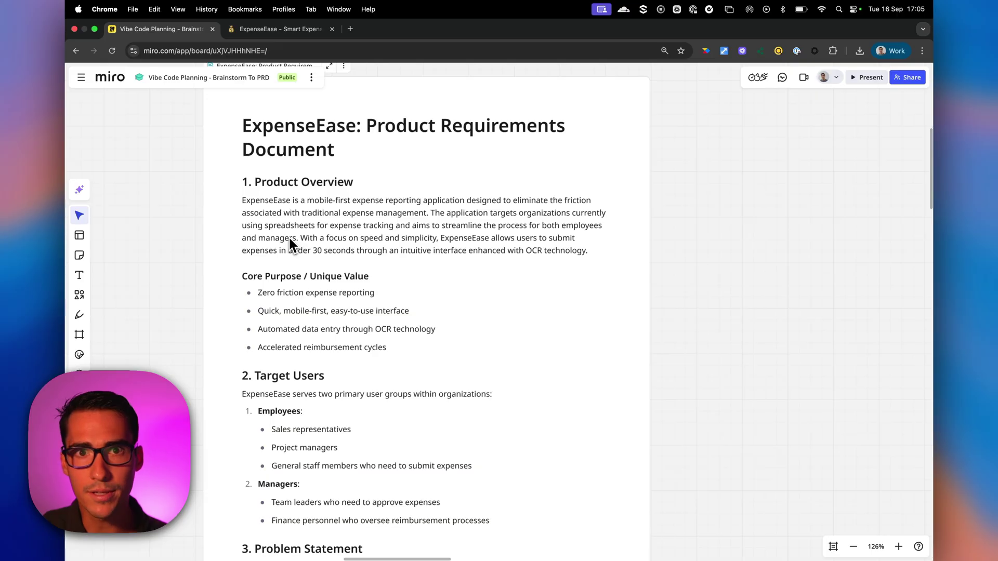
scroll(289, 242, "down", 5)
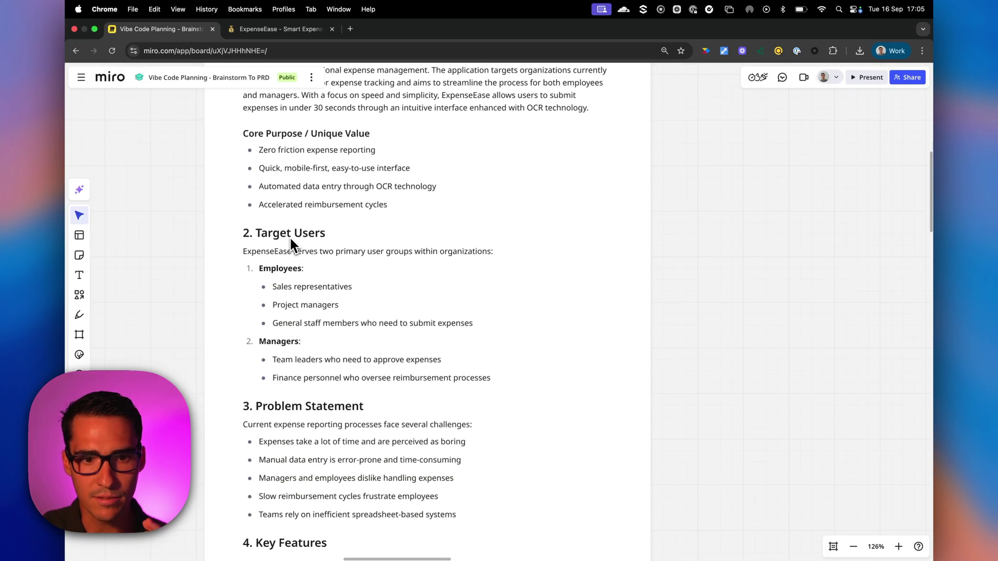
scroll(289, 236, "down", 9)
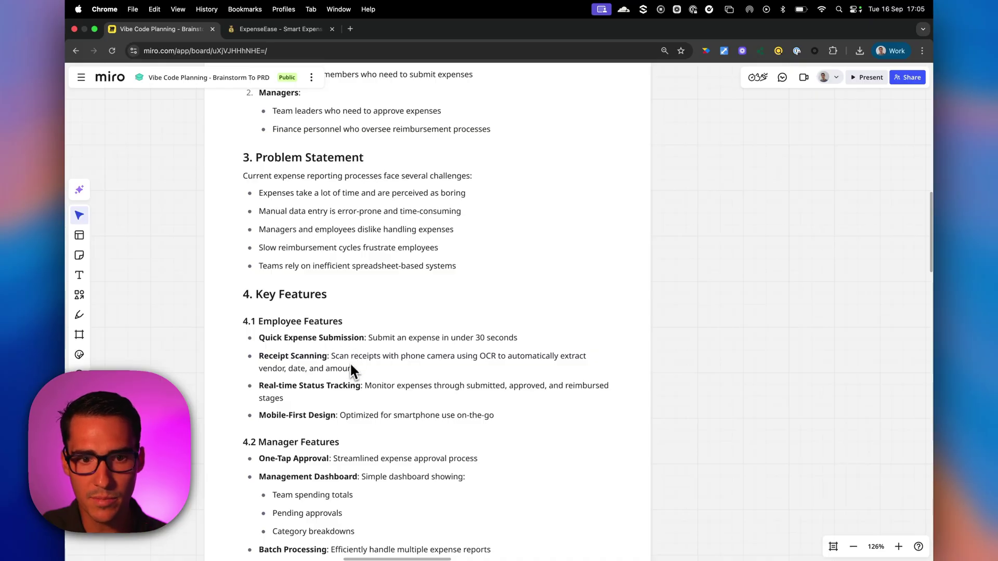
scroll(351, 366, "down", 2)
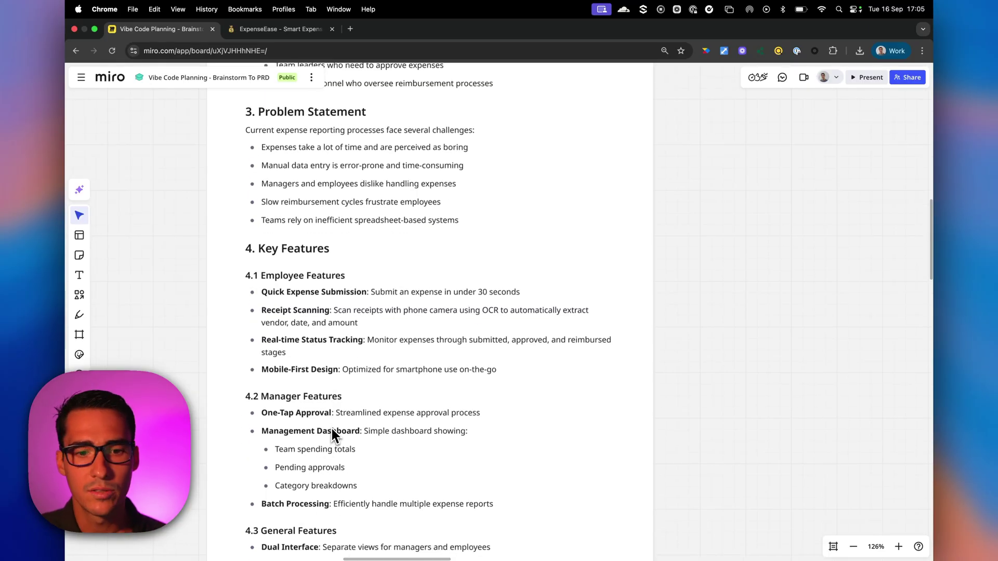